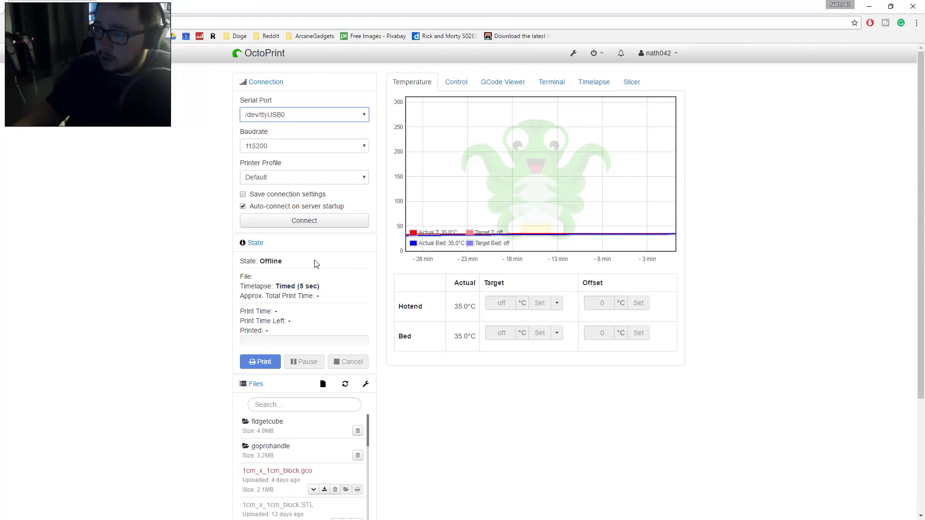
Step: Connect to the printer on serial port /dev/ttyUSB0 at 115200 baud with the Default profile
click(305, 223)
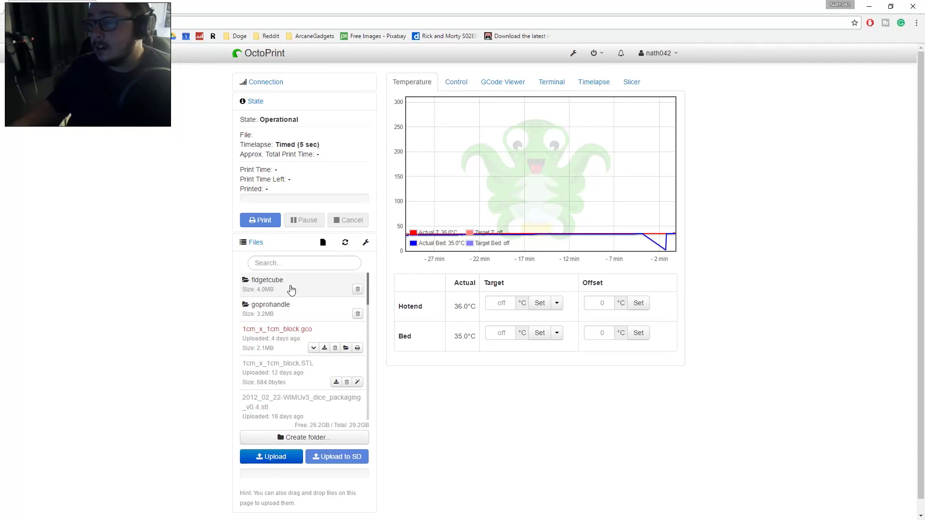
Step: Delete the fidgetcube folder with its contents and the file gopro-grip-right-half.gco in the goprohandle folder
click(358, 290)
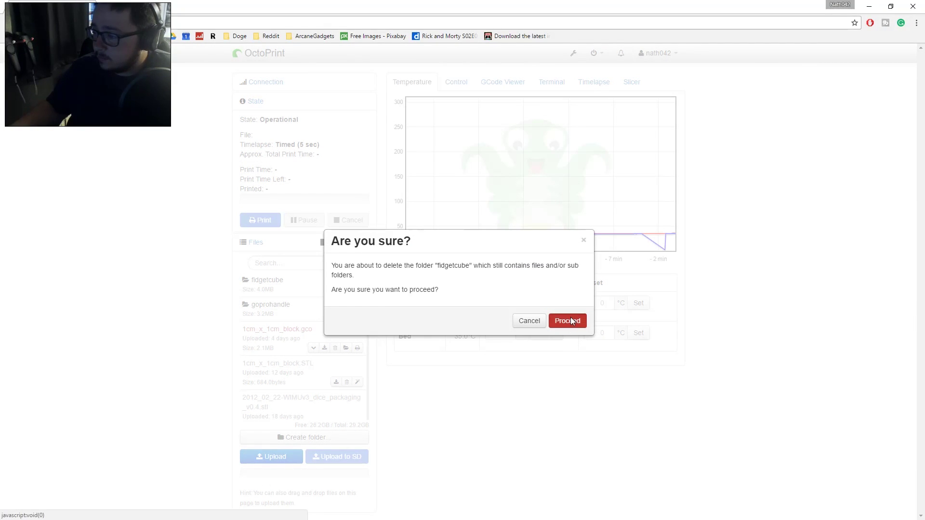
click(570, 319)
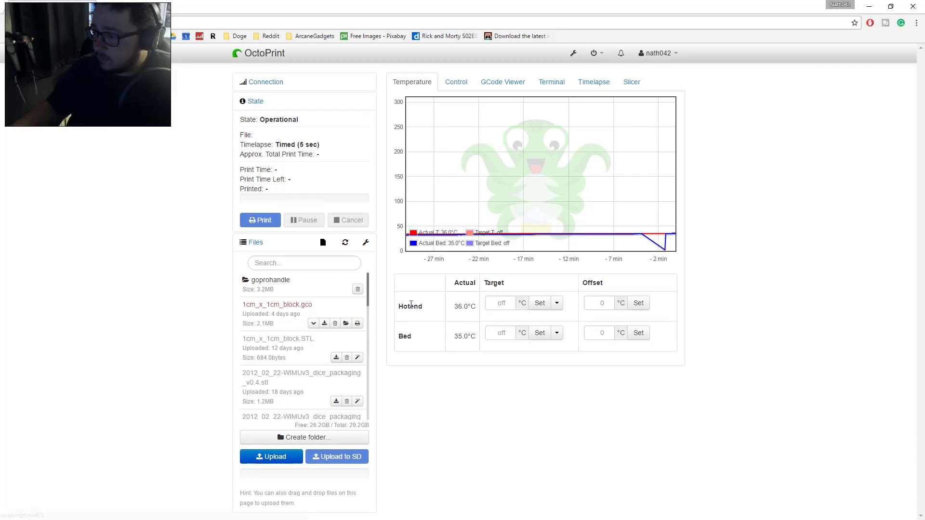
click(280, 285)
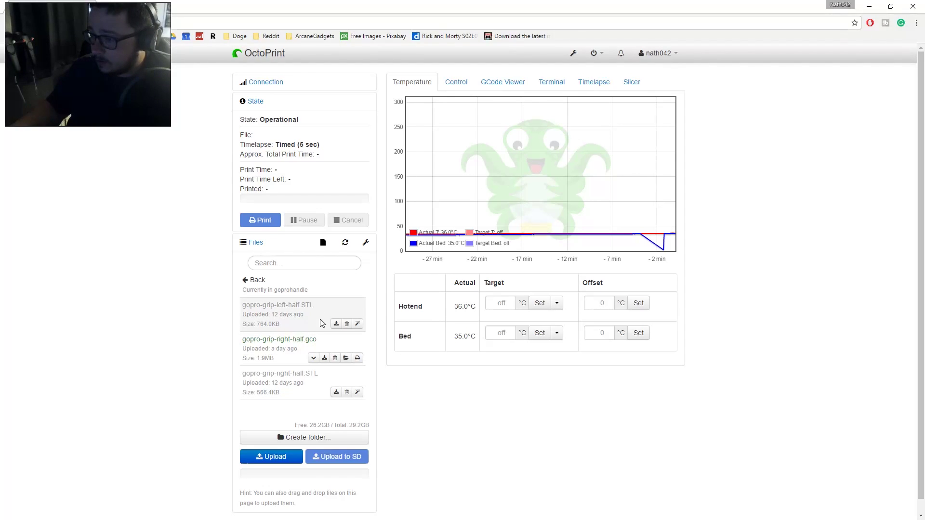
click(335, 359)
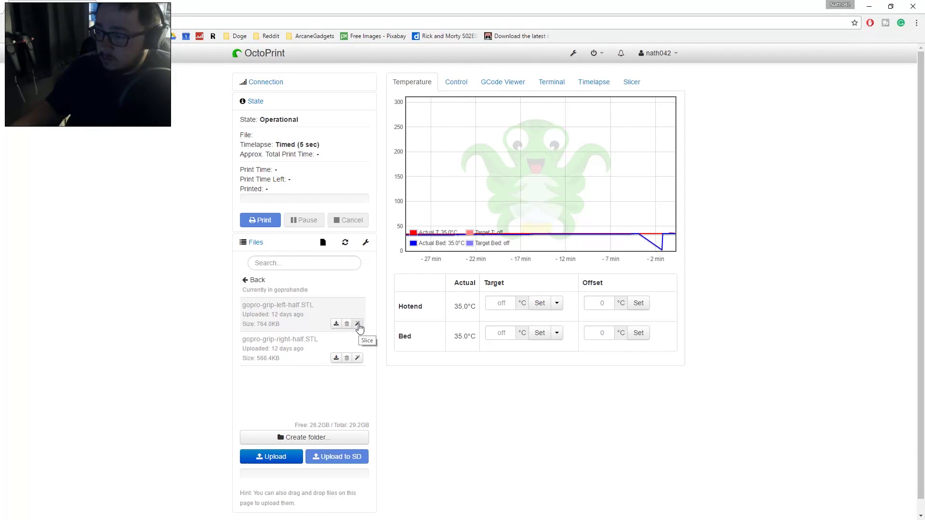
click(250, 284)
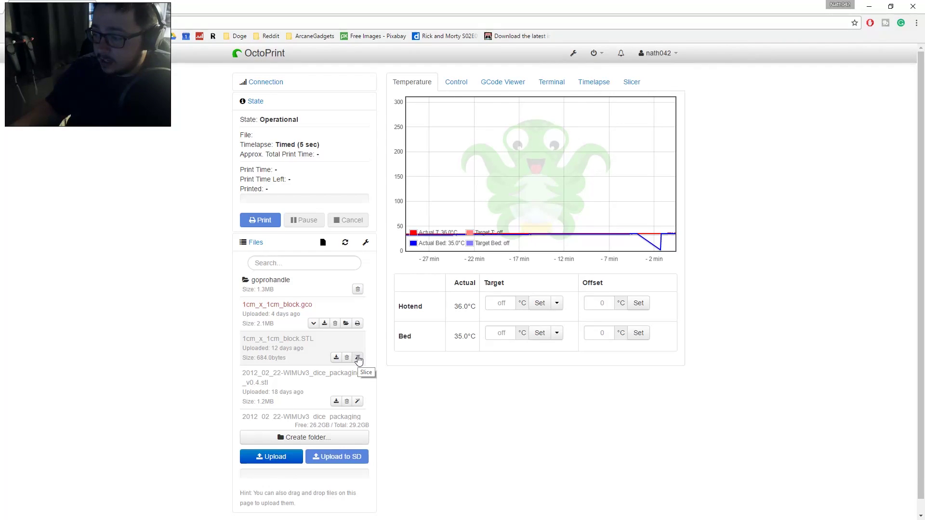
Step: Expand the print details of the file 1cm_x_1cm_block.gco and look over the file actions
click(313, 324)
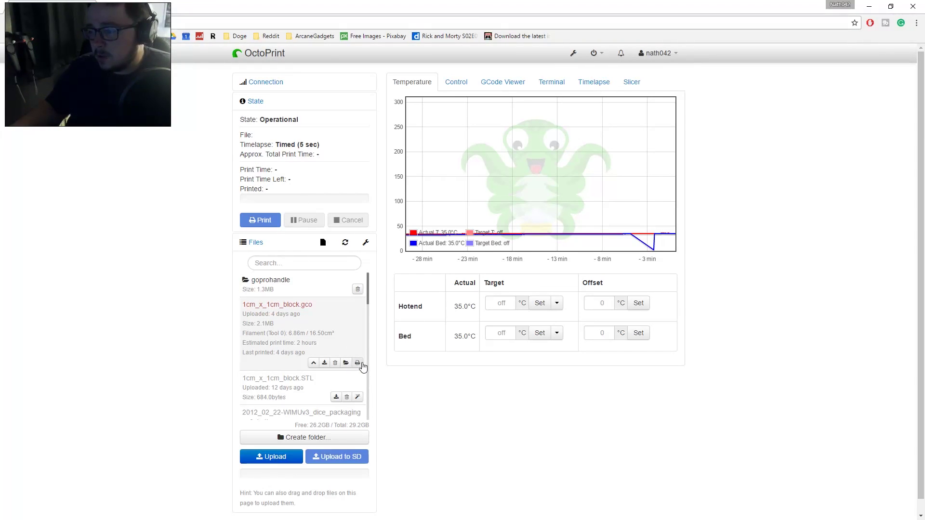
scroll(359, 367, down, 2)
scroll(351, 366, up, 2)
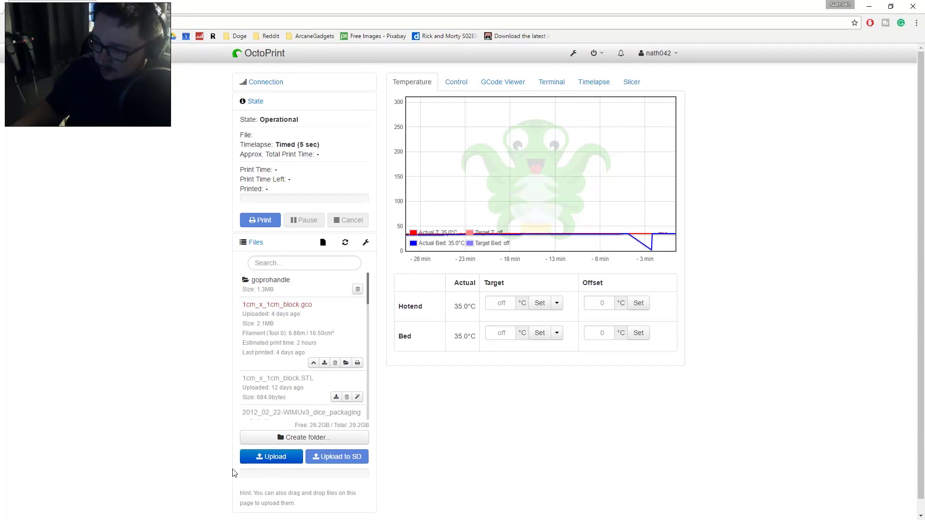
scroll(236, 474, down, 1)
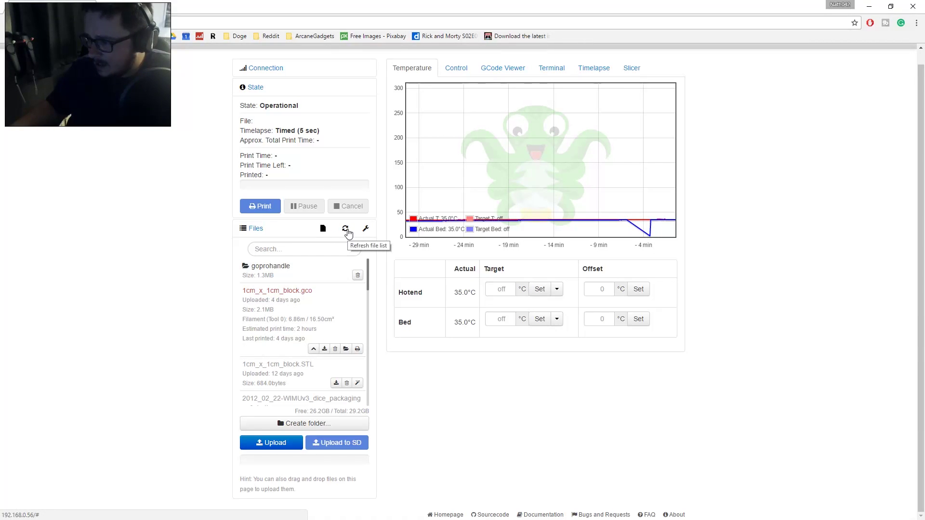
Step: Refresh the file list and review its sorting and filtering options
click(346, 230)
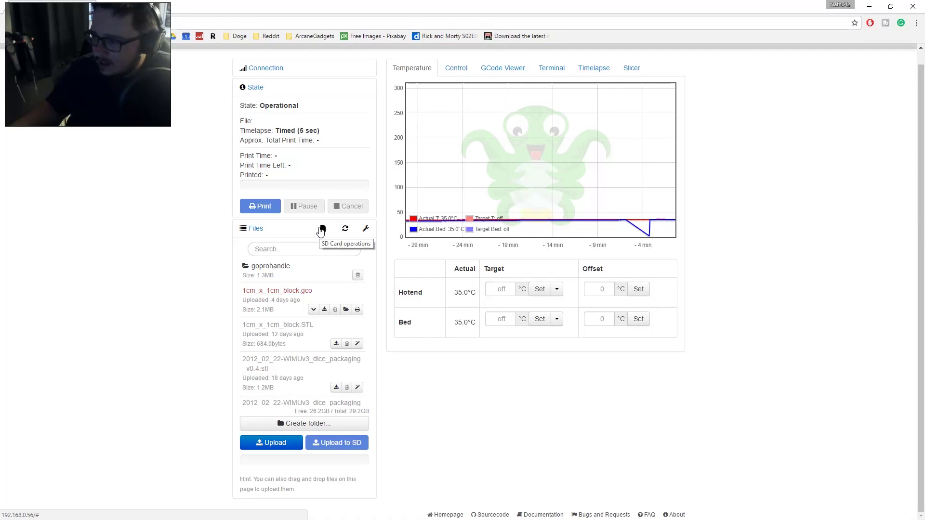
click(366, 229)
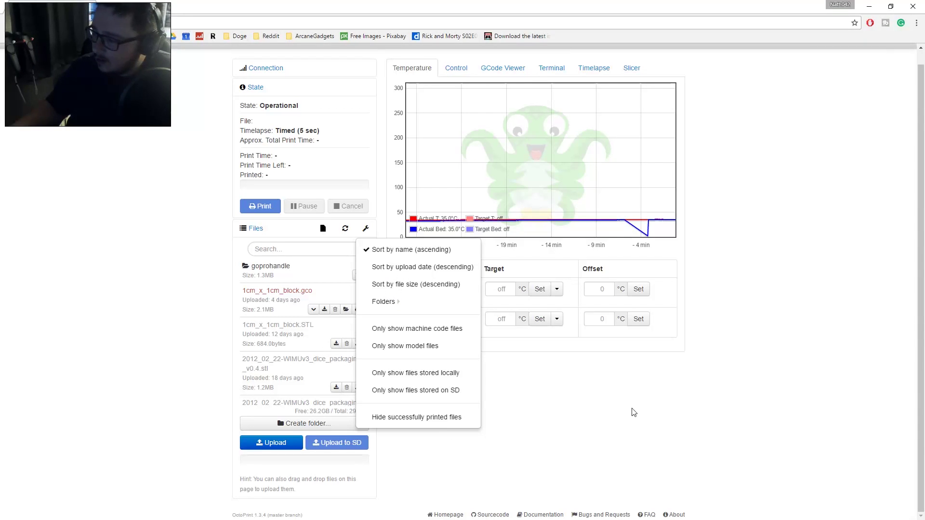
click(559, 385)
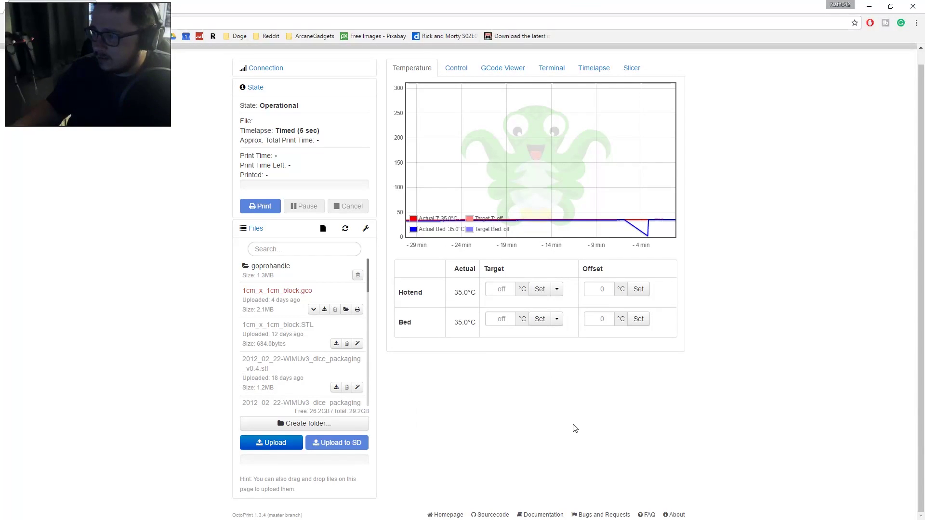
scroll(573, 429, up, 1)
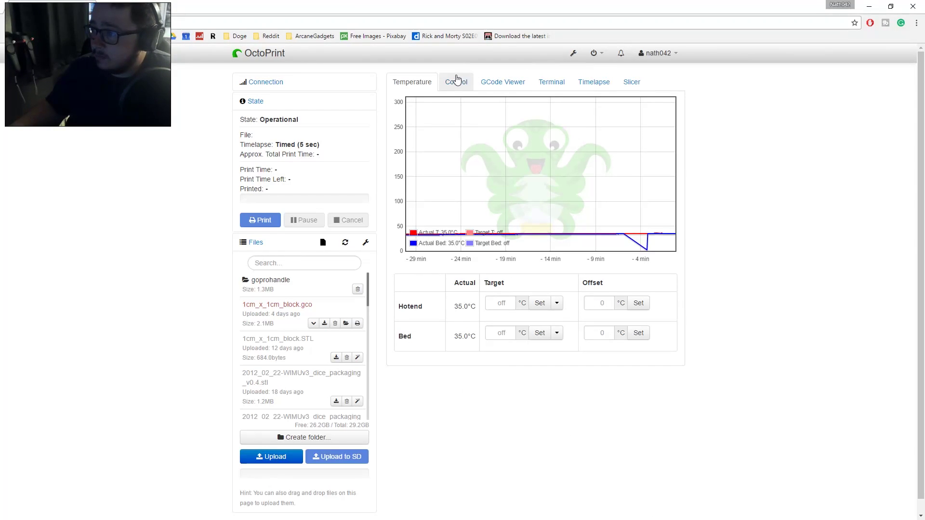
Step: Review the ABS and PLA temperature presets for the hotend and the bed, and their offset settings
scroll(520, 439, down, 1)
scroll(518, 433, up, 1)
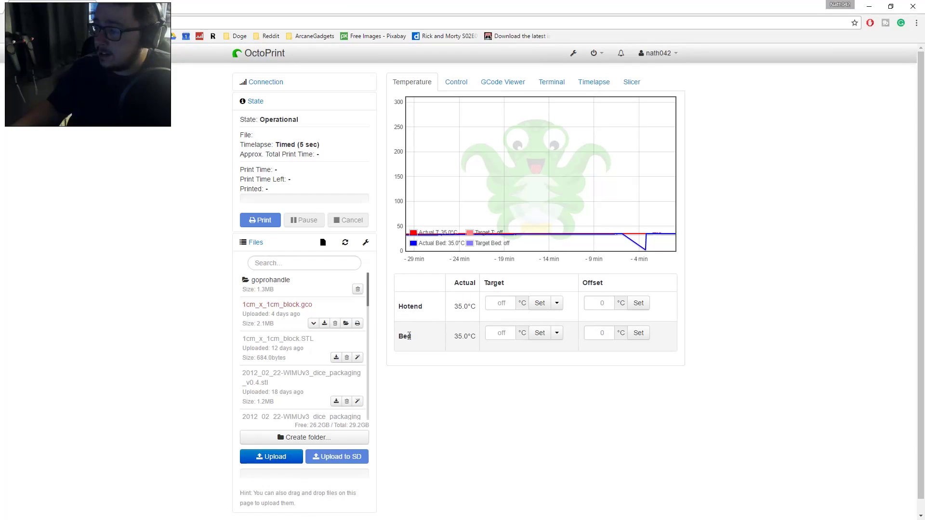
click(556, 303)
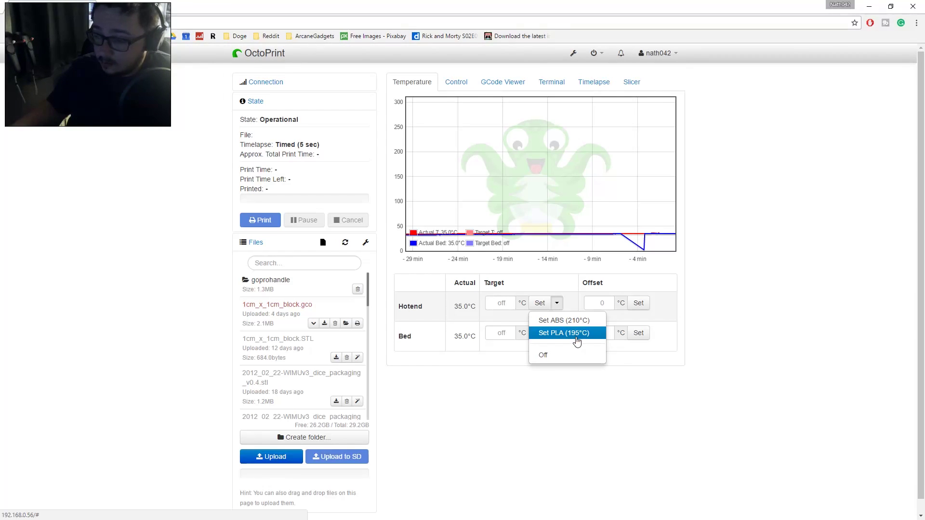
click(562, 399)
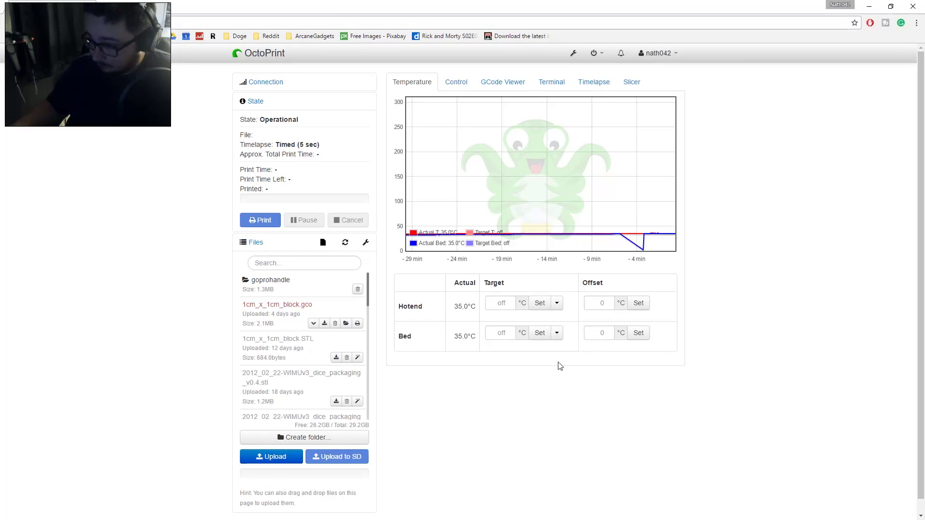
click(556, 333)
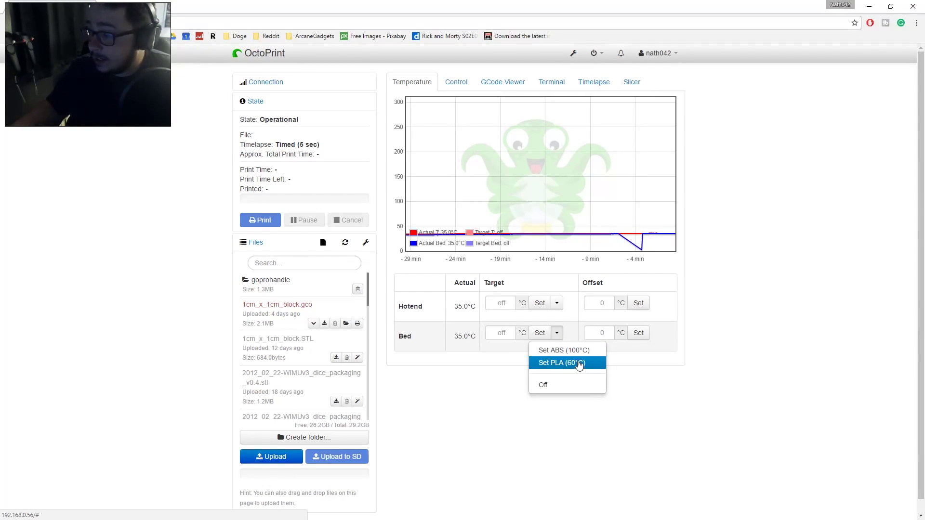
click(586, 438)
scroll(588, 436, down, 1)
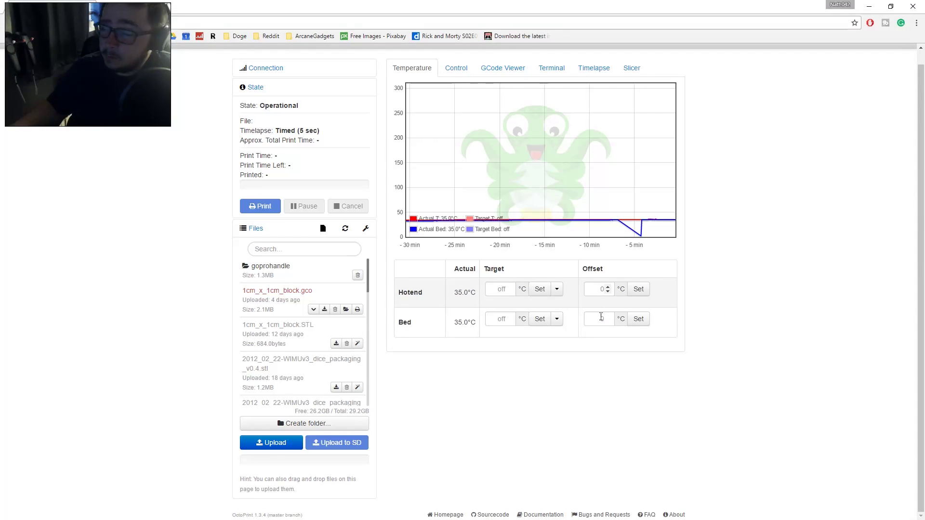
scroll(600, 328, up, 1)
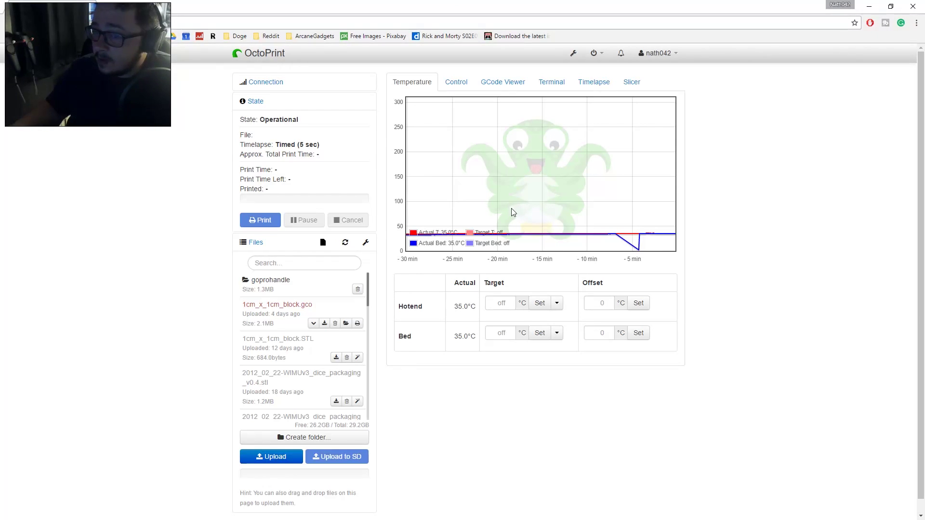
Step: Show the printer's movement controls and jog the print head back and forth along X in 10 mm steps
click(456, 82)
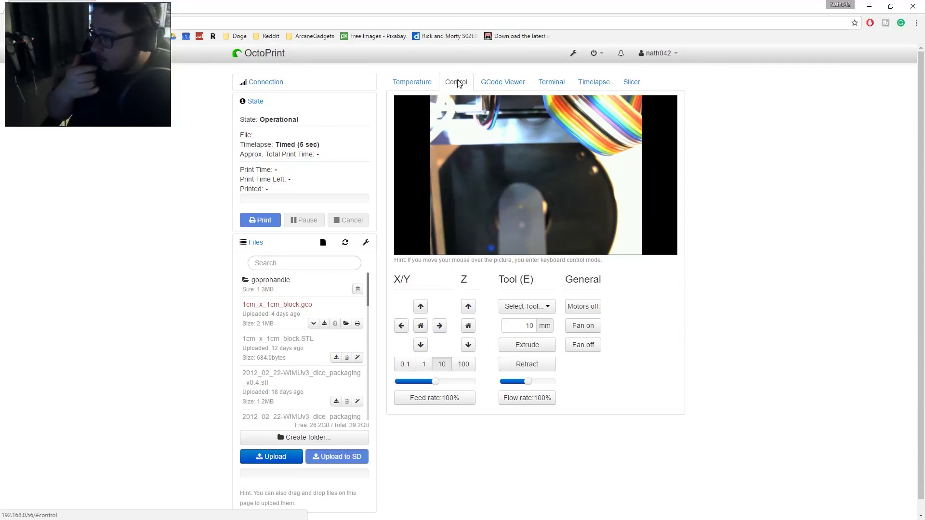
mouse_move(437, 154)
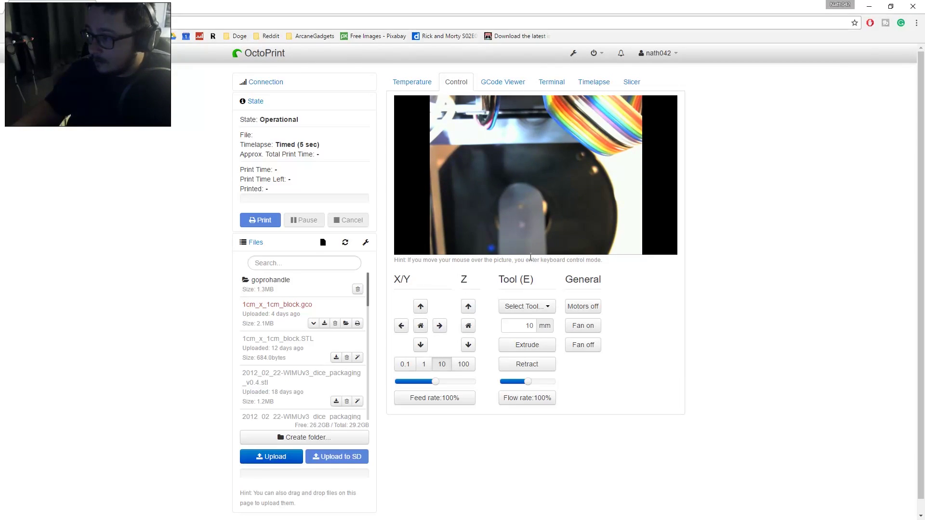
click(439, 326)
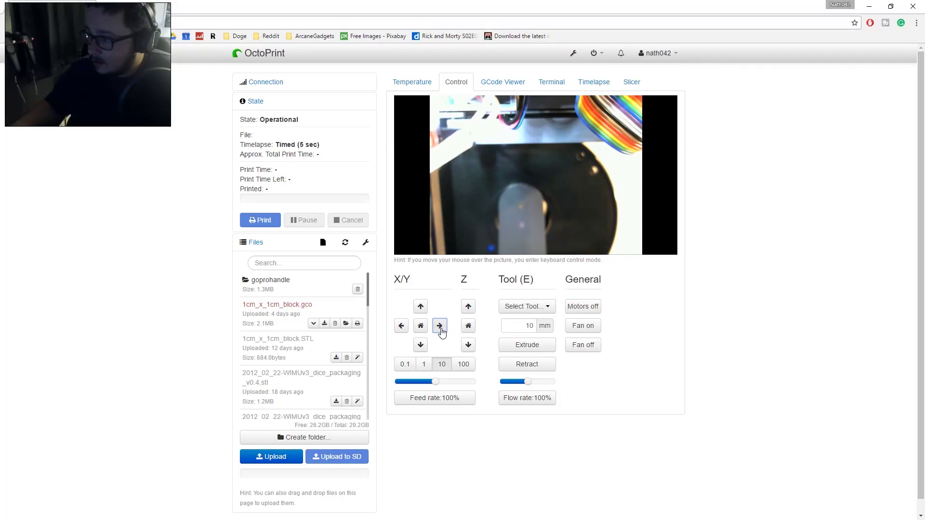
mouse_move(515, 213)
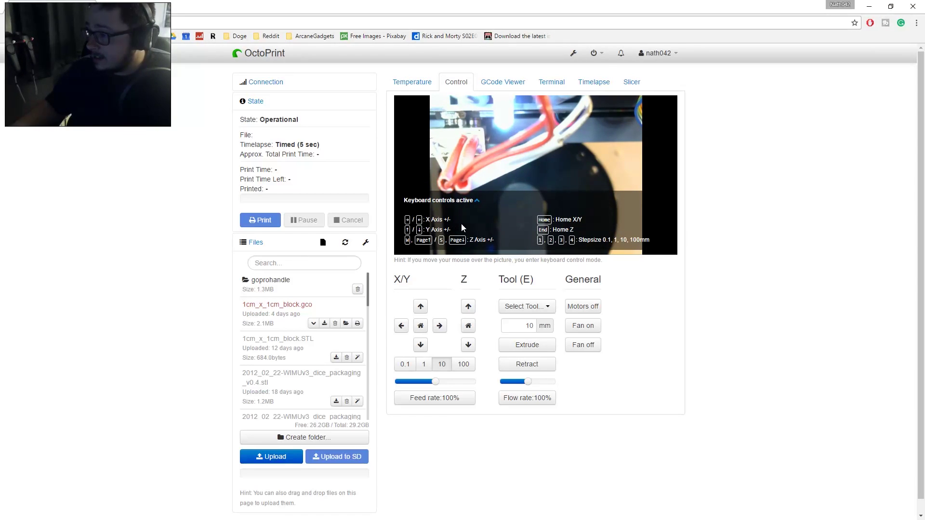
key(Right)
key(Left)
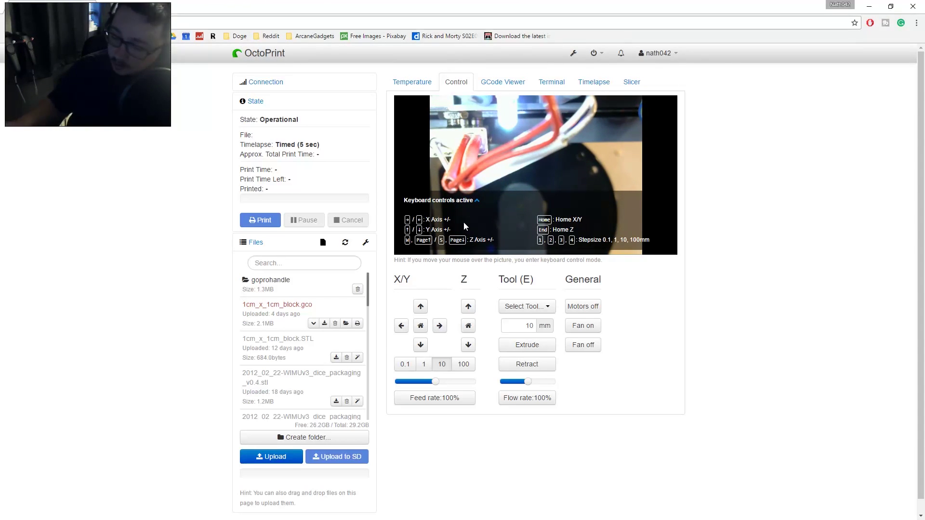
Step: Jog the Z axis up by a 10 mm step, and home the X/Y axes and the Z axis
key(w)
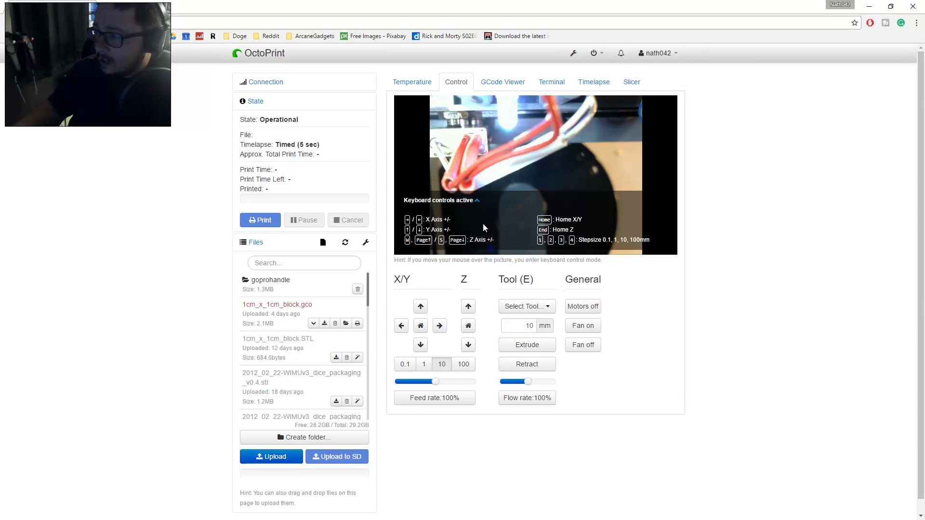
key(Home)
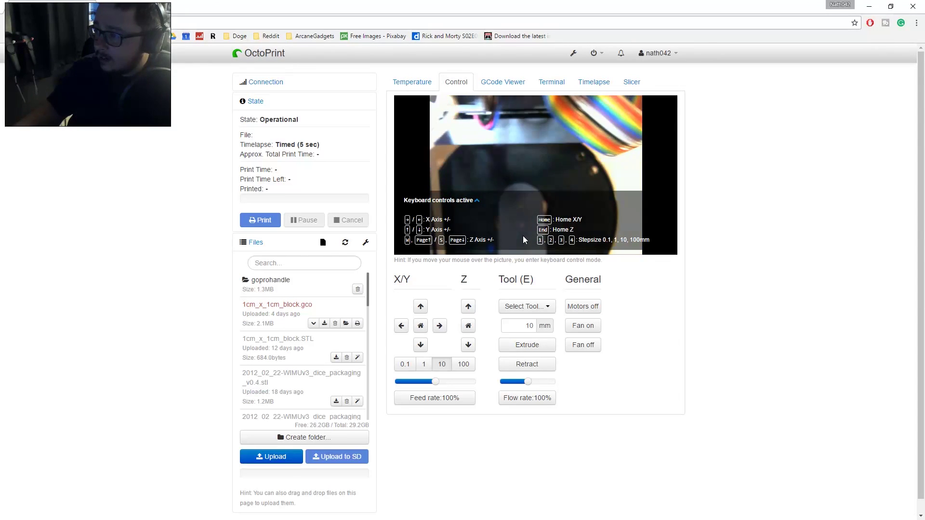
mouse_move(440, 131)
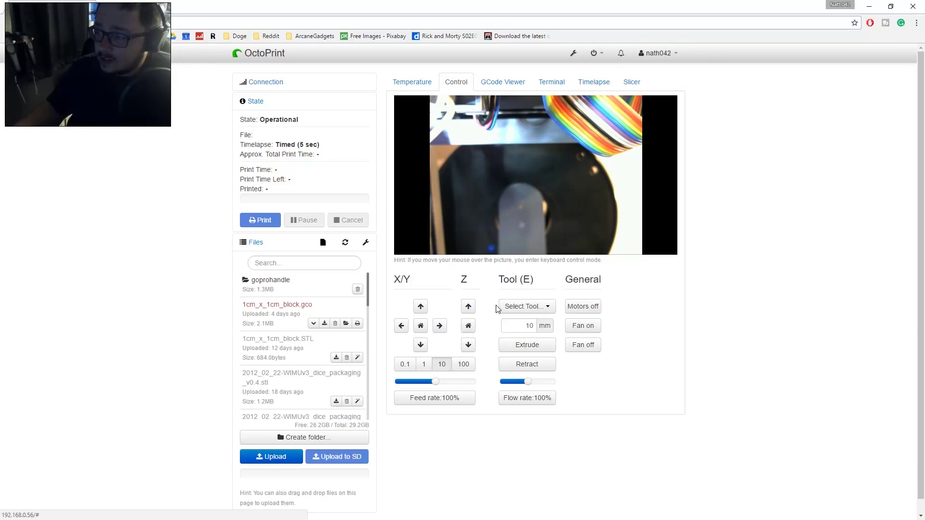
click(468, 327)
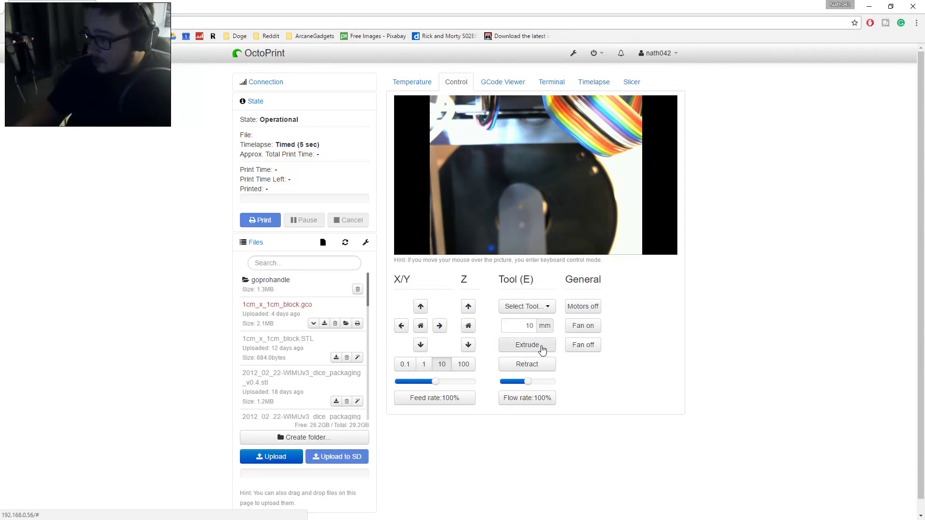
Step: Choose Hotend as the active tool for extruding and retracting filament
click(529, 306)
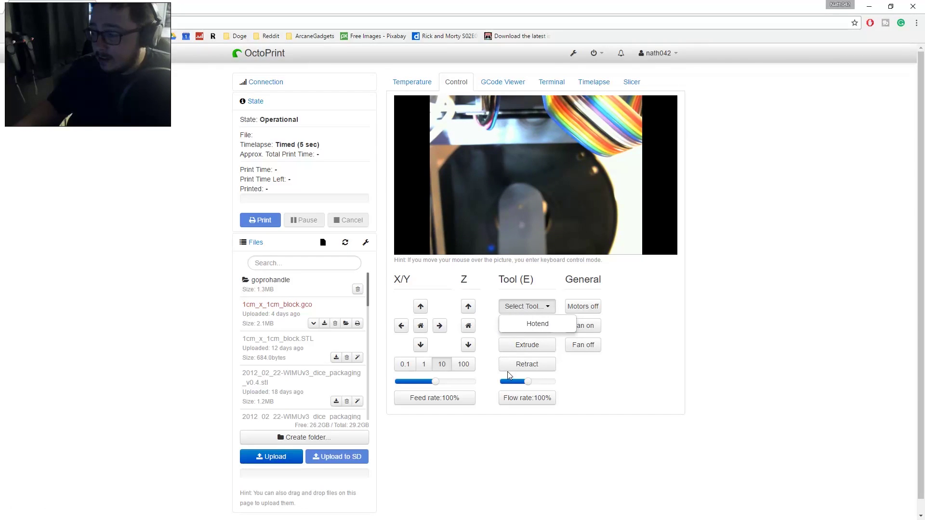
click(532, 324)
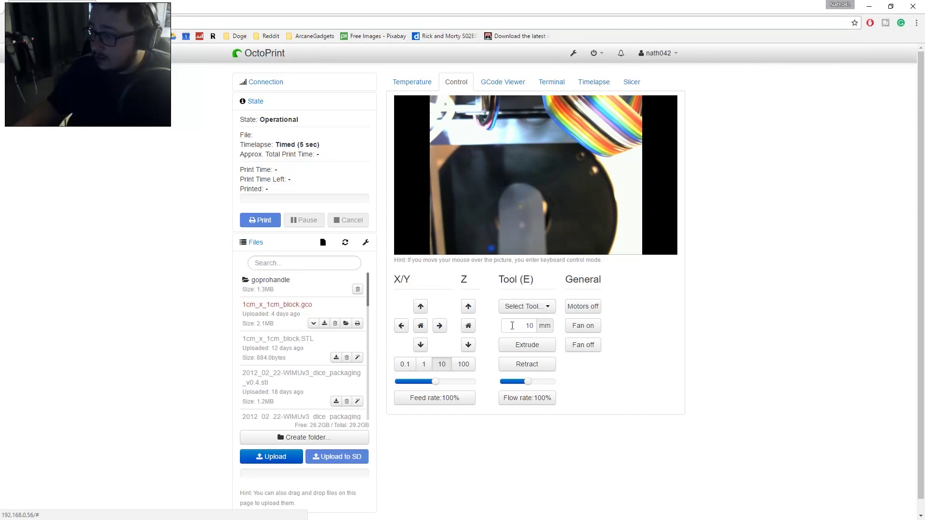
drag(523, 326, 552, 324)
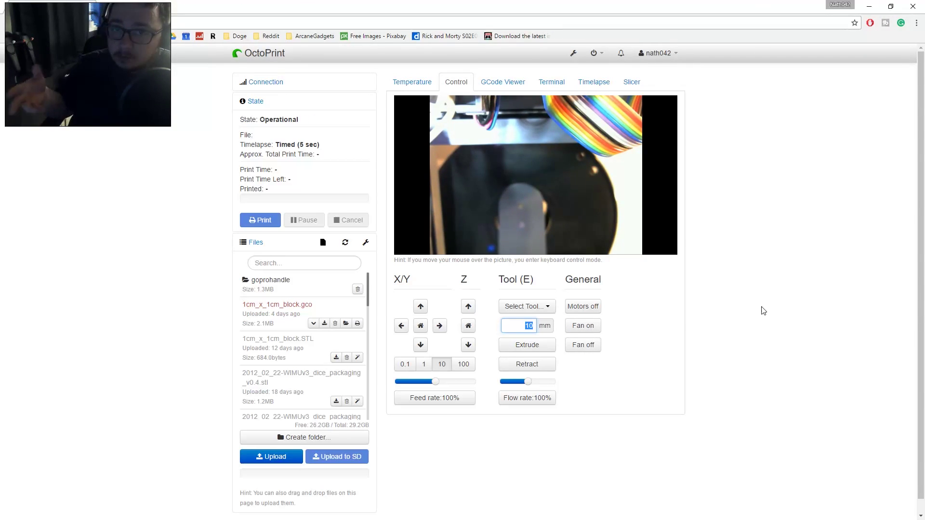
click(608, 328)
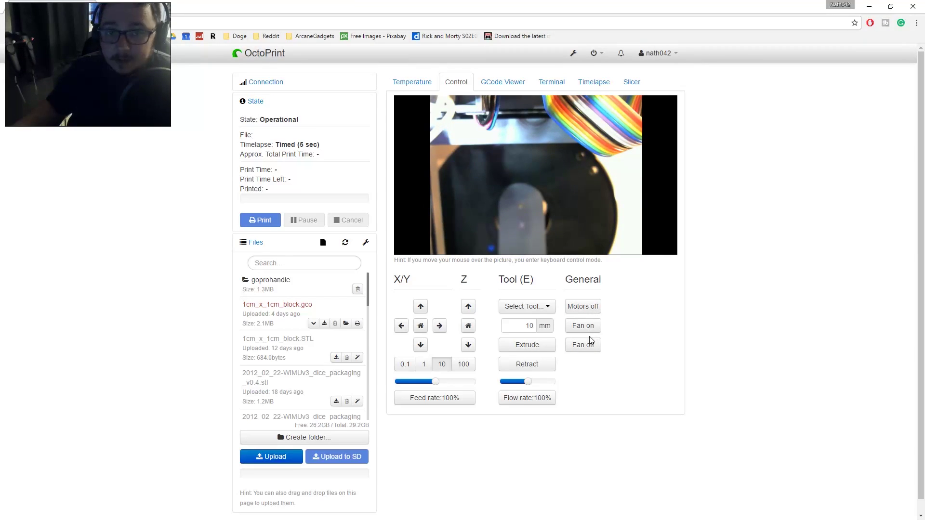
Step: Examine the empty build grid and the renderer options in the GCode Viewer
click(511, 86)
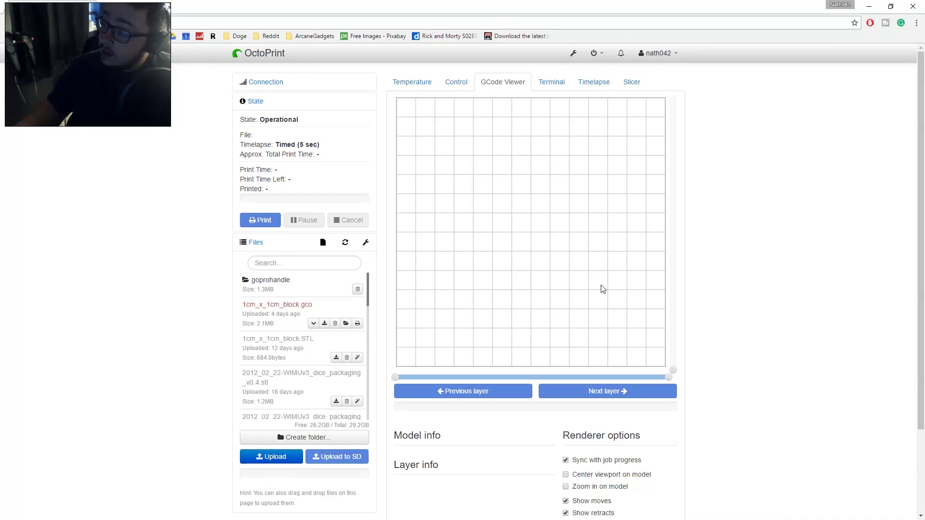
scroll(643, 260, down, 2)
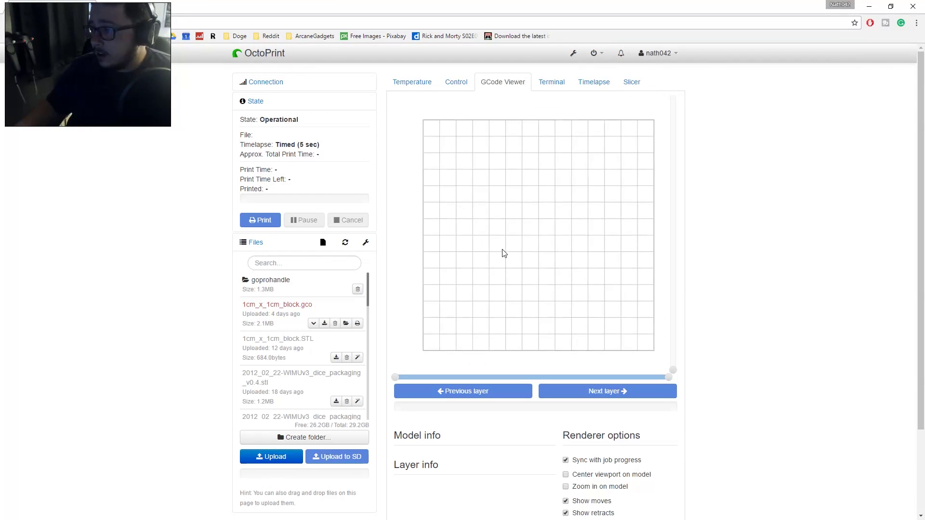
scroll(574, 244, down, 2)
scroll(727, 283, down, 2)
scroll(720, 284, up, 2)
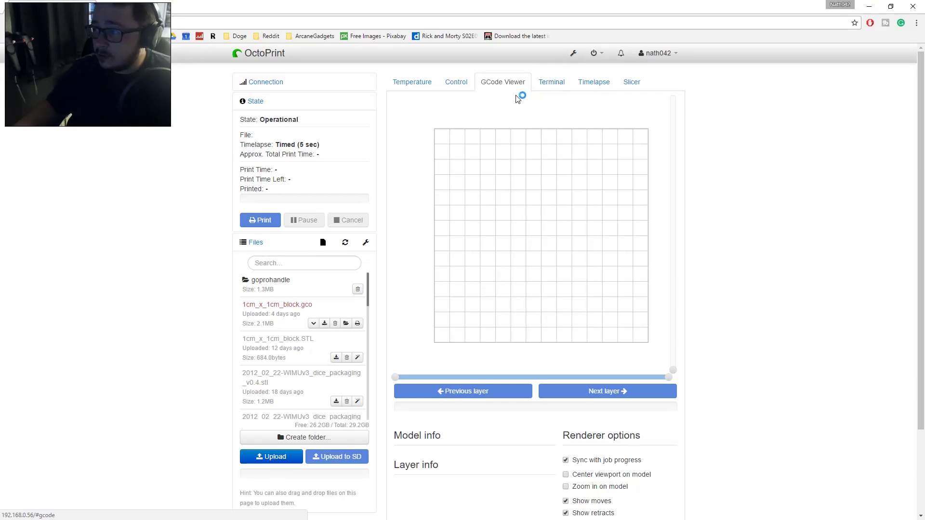
Step: Show the printer's terminal log, and turn suppression of temperature messages off and back on
click(552, 83)
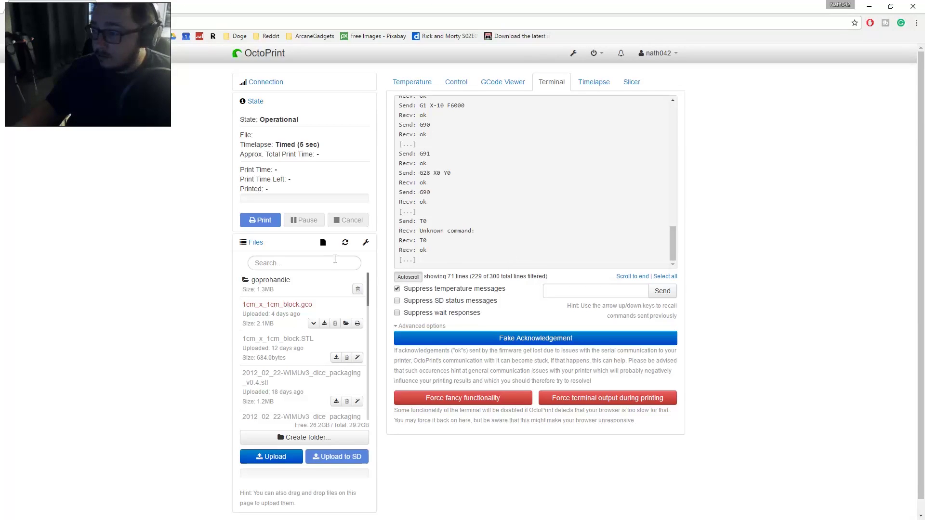
click(397, 289)
scroll(424, 190, down, 1)
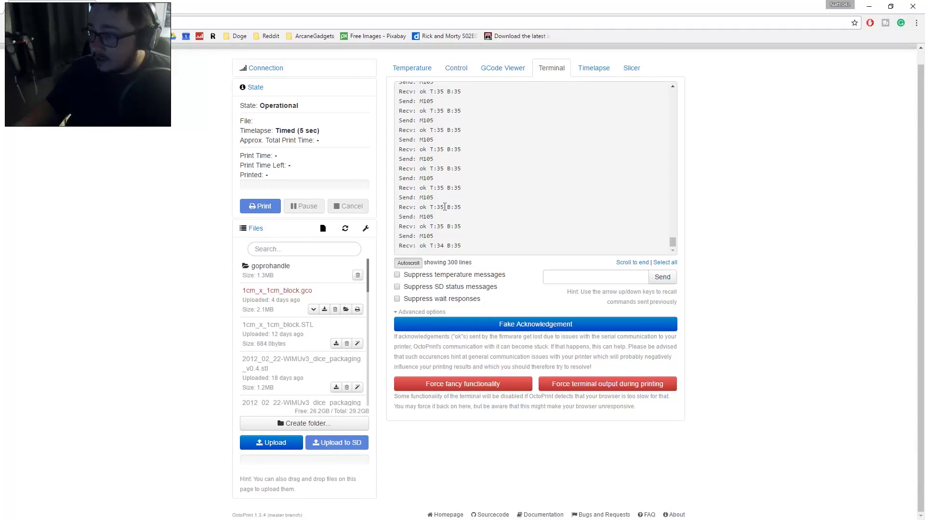
scroll(650, 279, up, 1)
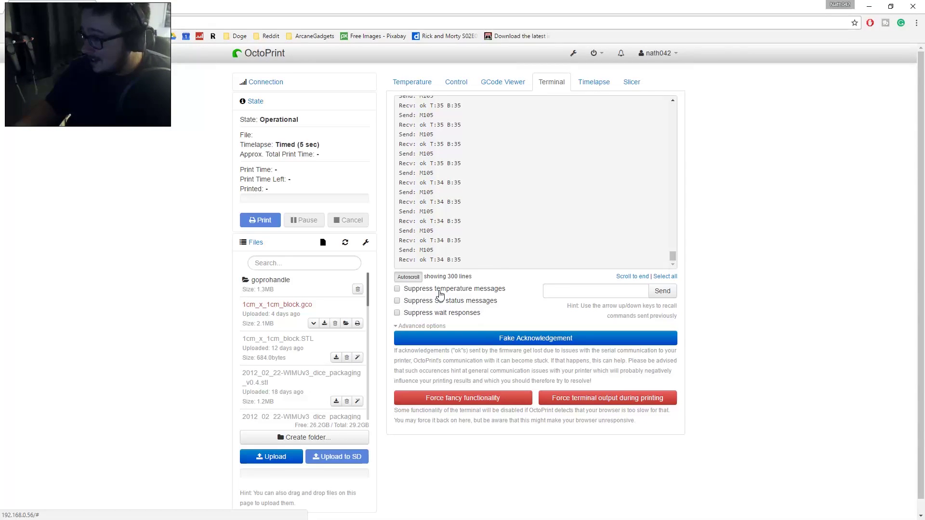
click(397, 289)
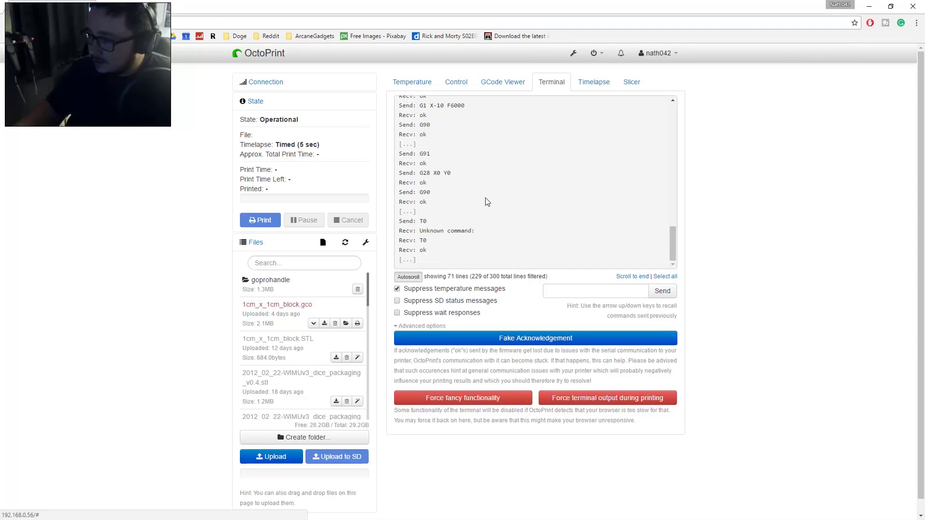
Step: Collapse the terminal's advanced options
click(411, 326)
click(411, 328)
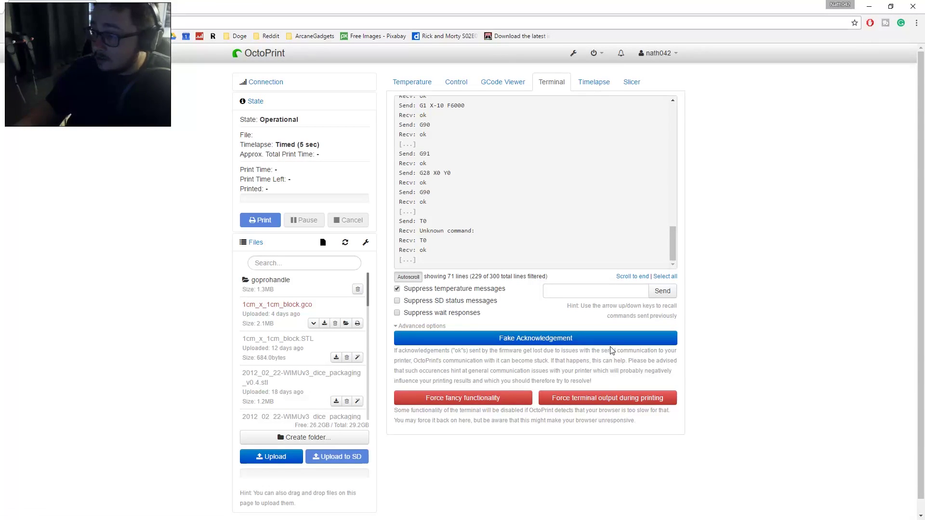
click(408, 326)
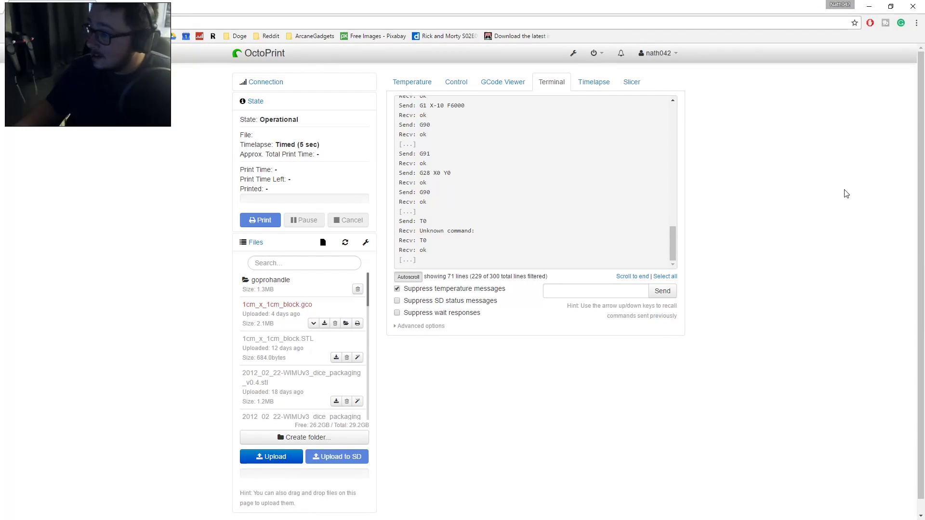
Step: Show the timelapse configuration and review the available timelapse modes and the interval between snapshots
click(589, 83)
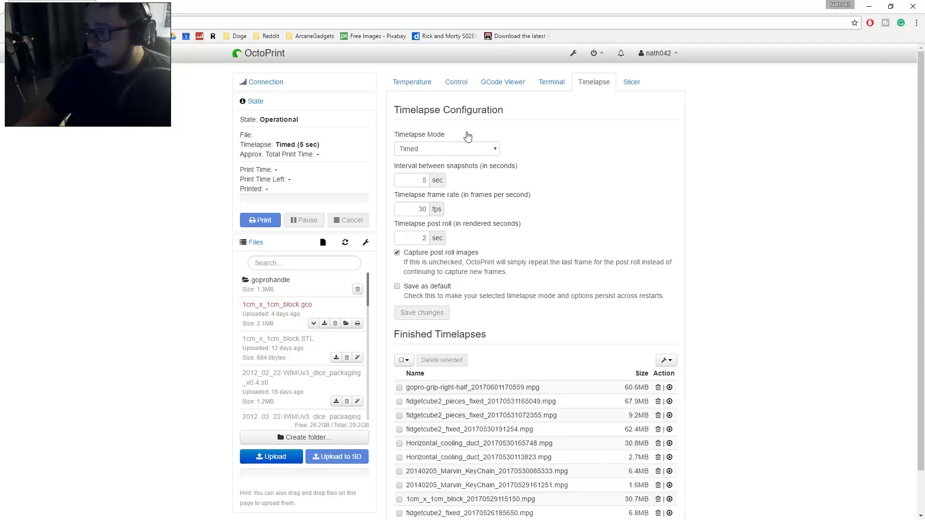
click(446, 151)
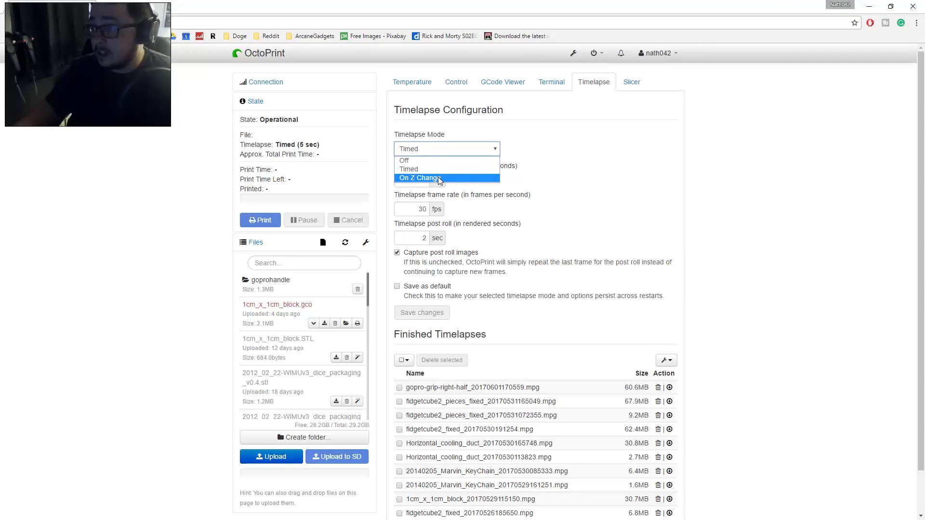
click(616, 151)
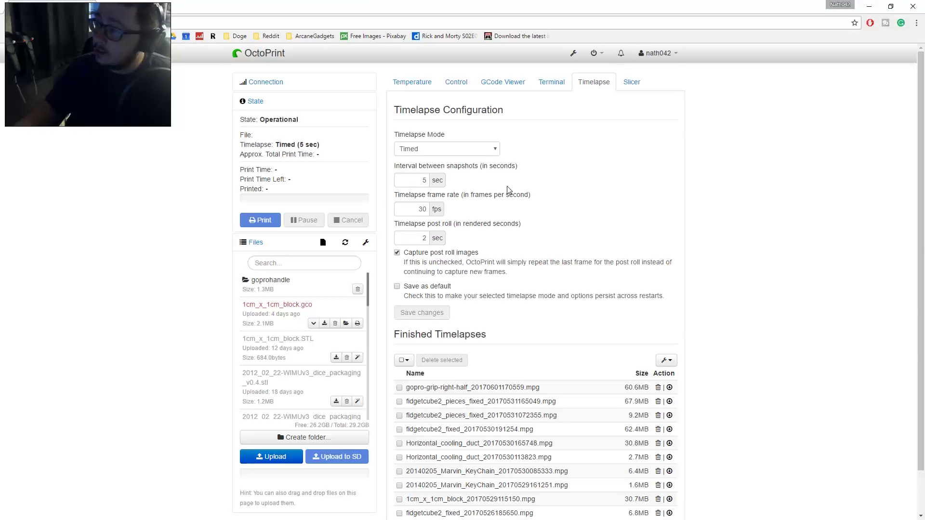
double_click(415, 181)
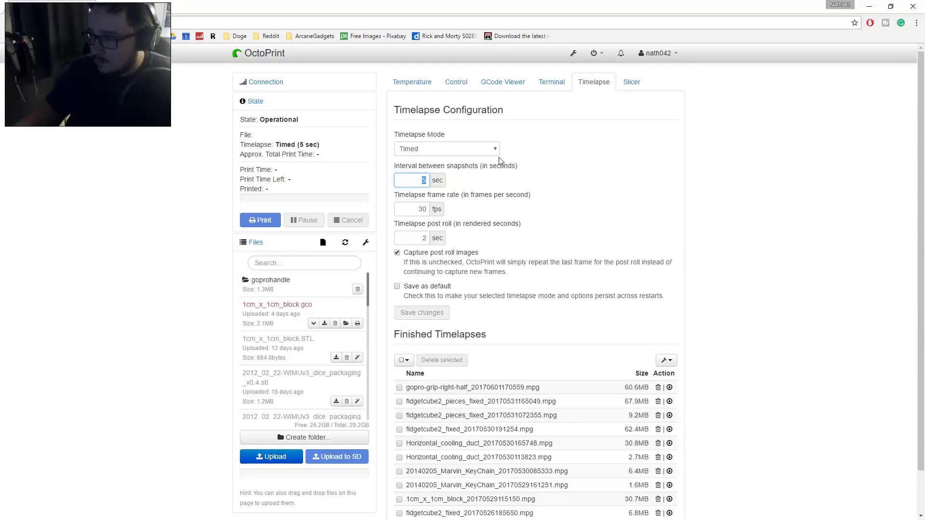
click(547, 224)
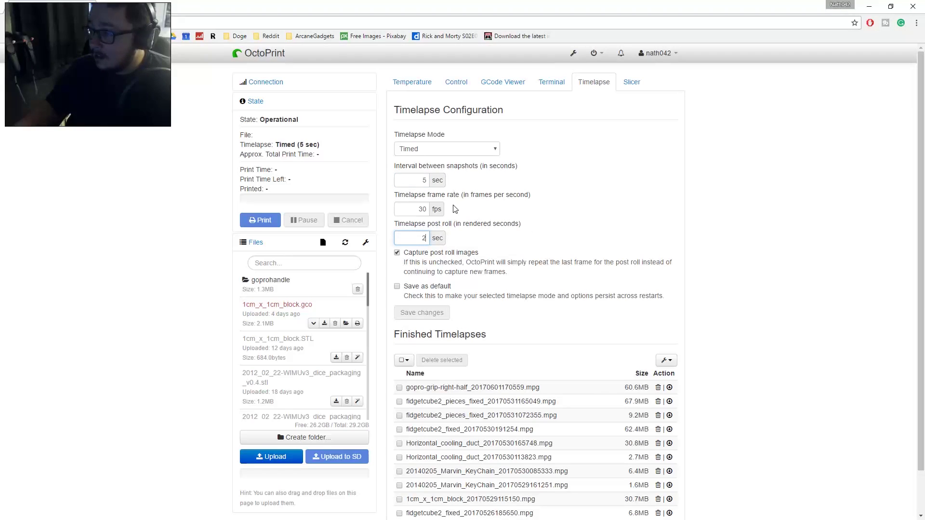
Step: Examine the timelapse frame rate and post roll settings, and recheck the timelapse mode choices
drag(414, 212, 499, 217)
click(538, 213)
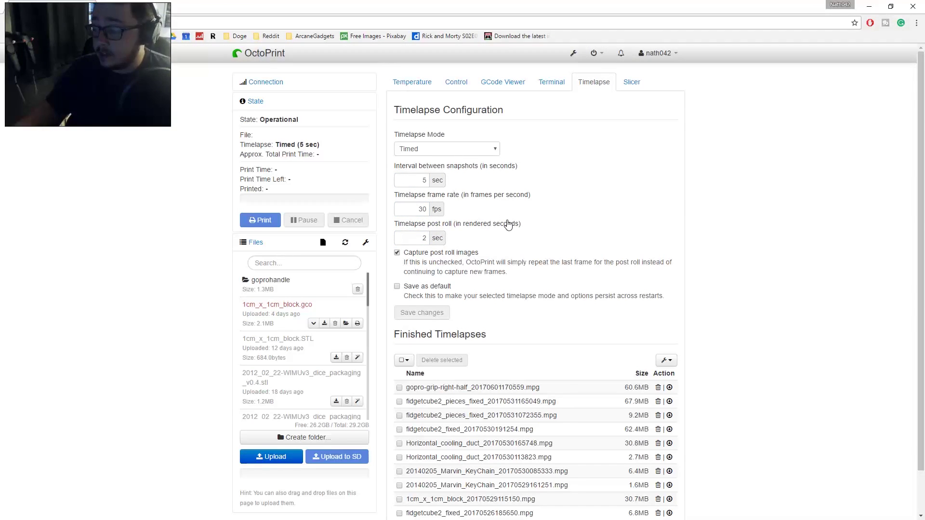
scroll(508, 224, down, 1)
drag(418, 163, 444, 164)
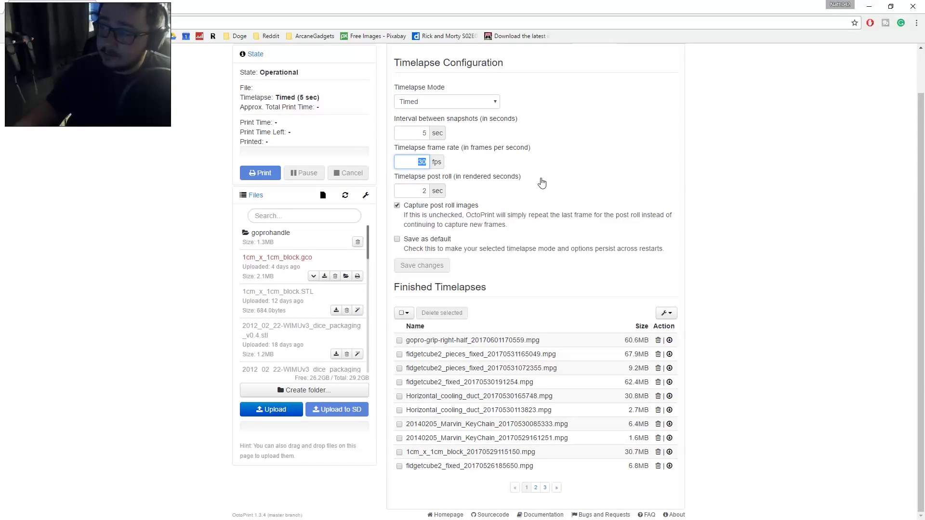
click(540, 175)
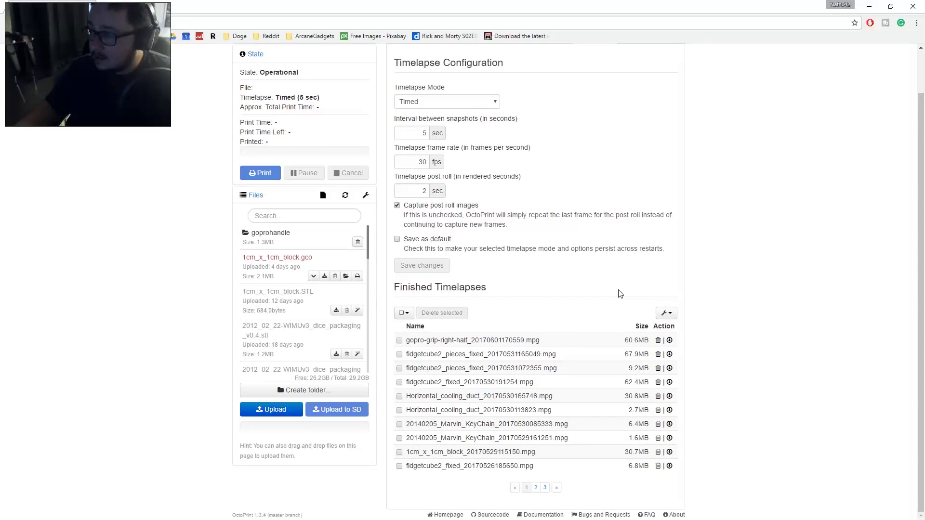
drag(422, 191, 466, 196)
scroll(532, 202, up, 1)
click(440, 149)
click(651, 187)
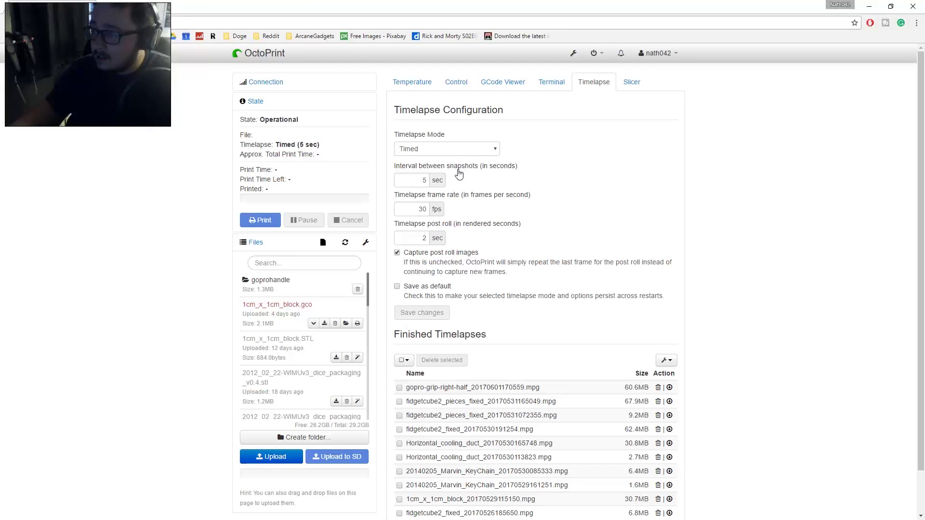
Step: Review the sorting options and the bulk selection options for the finished timelapses
scroll(472, 183, down, 1)
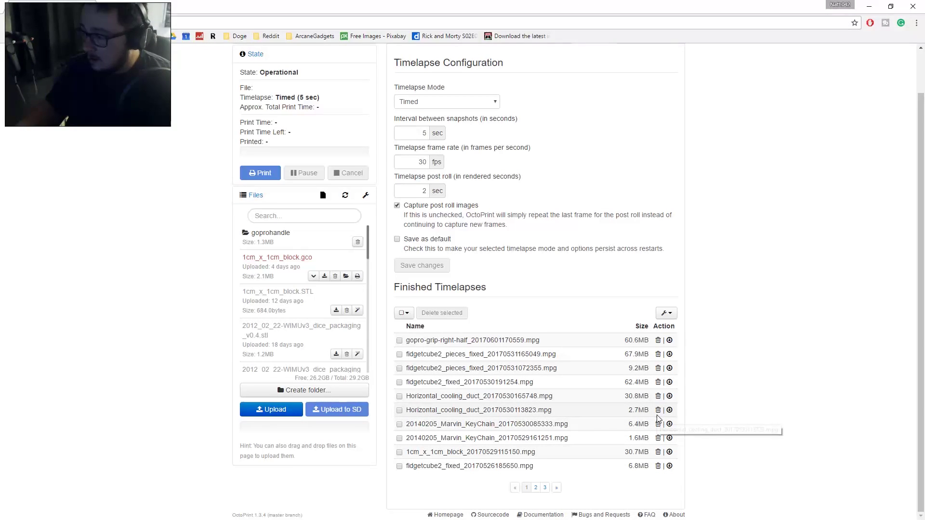
click(669, 314)
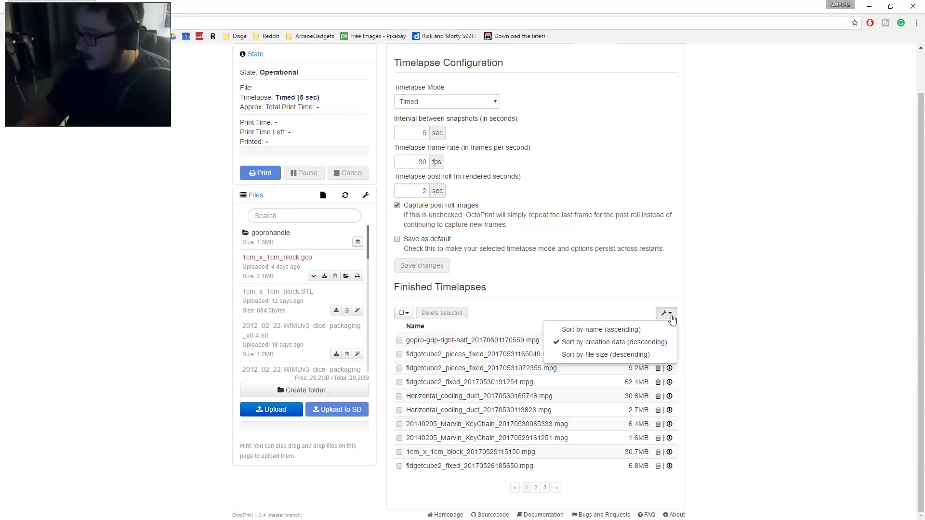
click(726, 327)
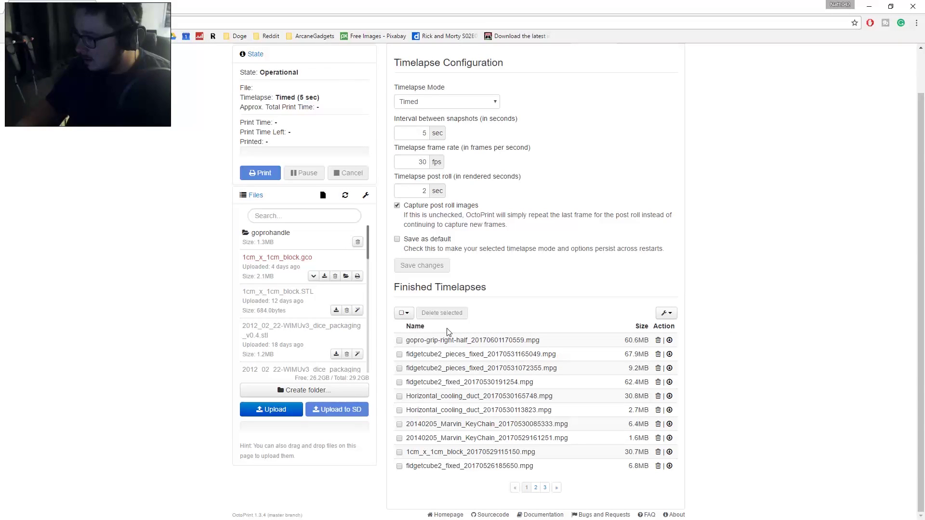
click(408, 314)
click(409, 315)
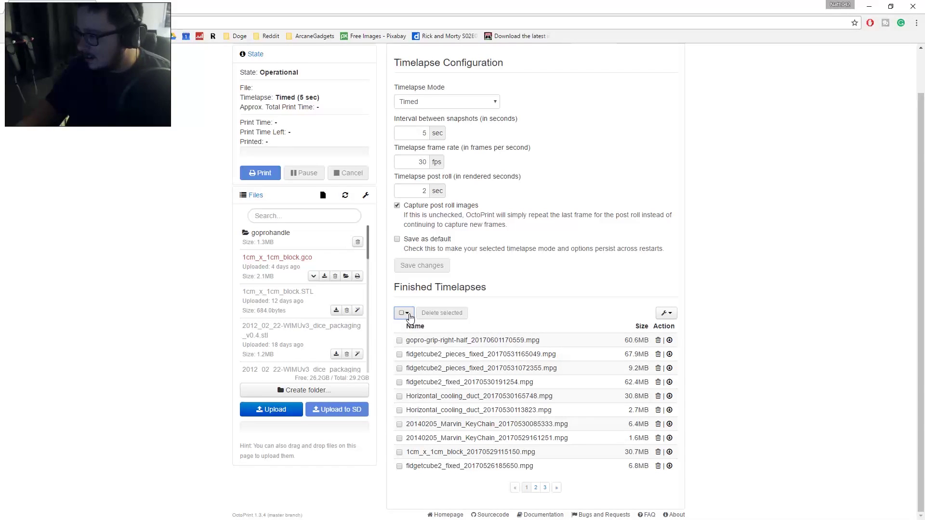
click(542, 299)
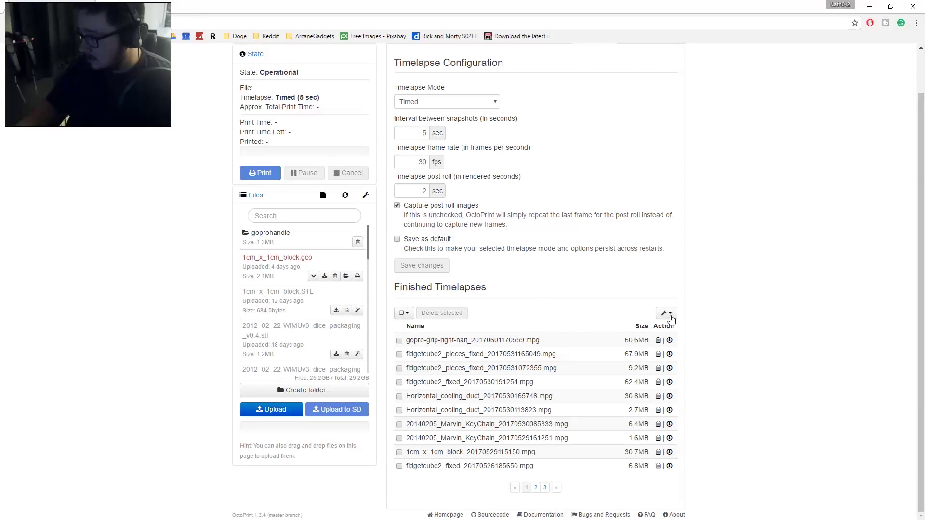
click(671, 317)
click(706, 316)
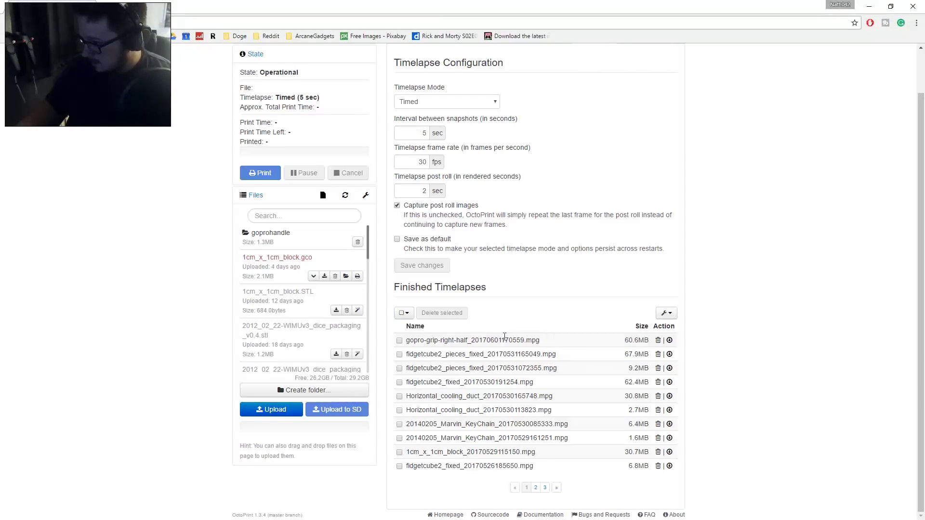
click(410, 313)
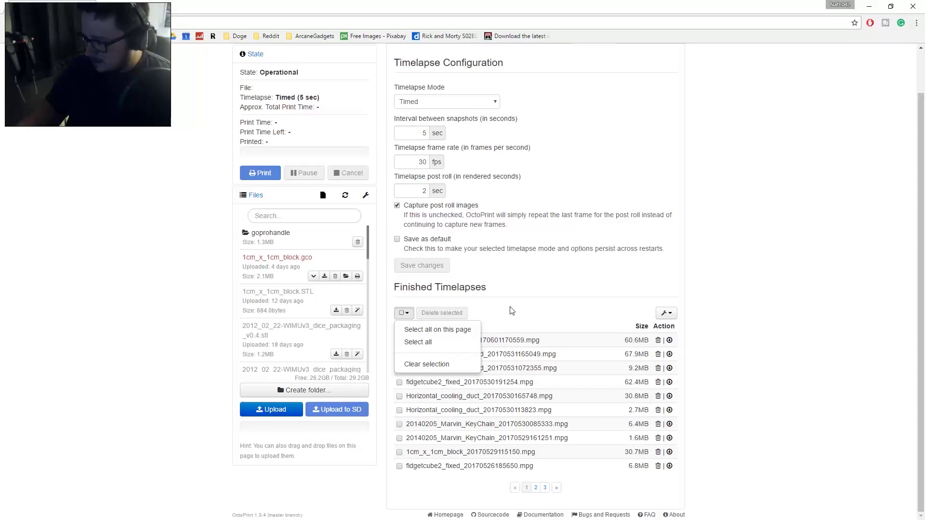
click(532, 312)
scroll(561, 431, up, 2)
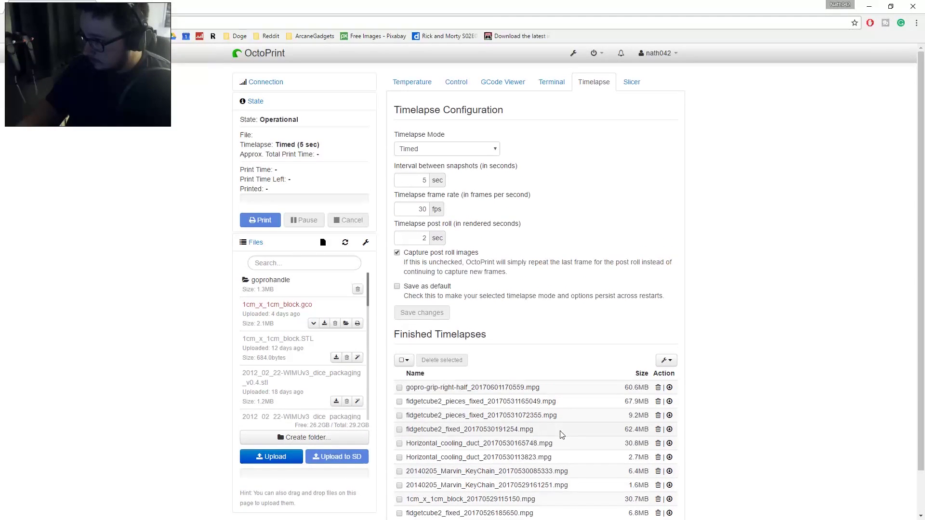
scroll(560, 429, down, 2)
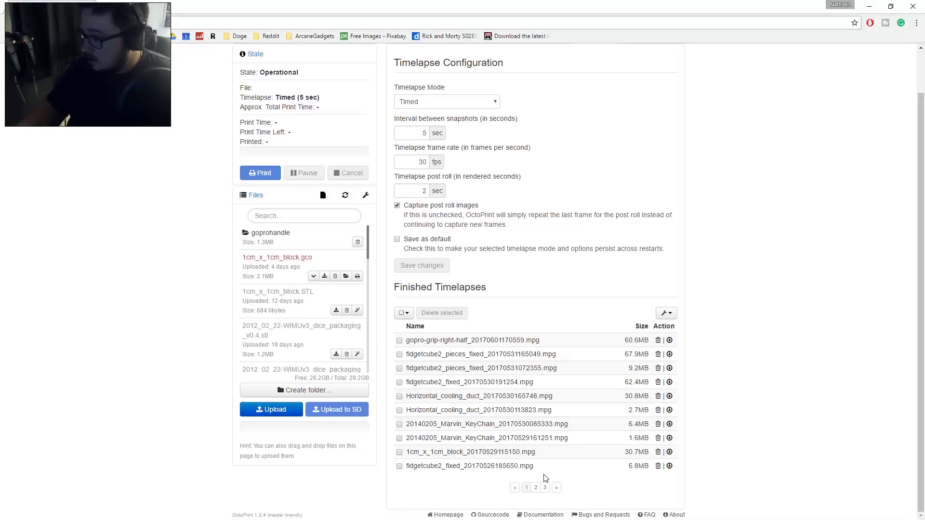
scroll(696, 367, up, 1)
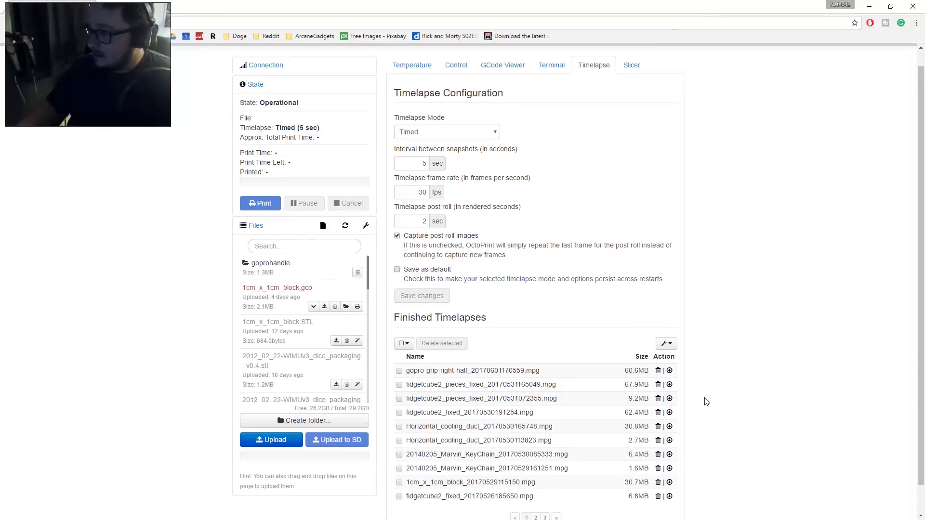
scroll(710, 280, down, 1)
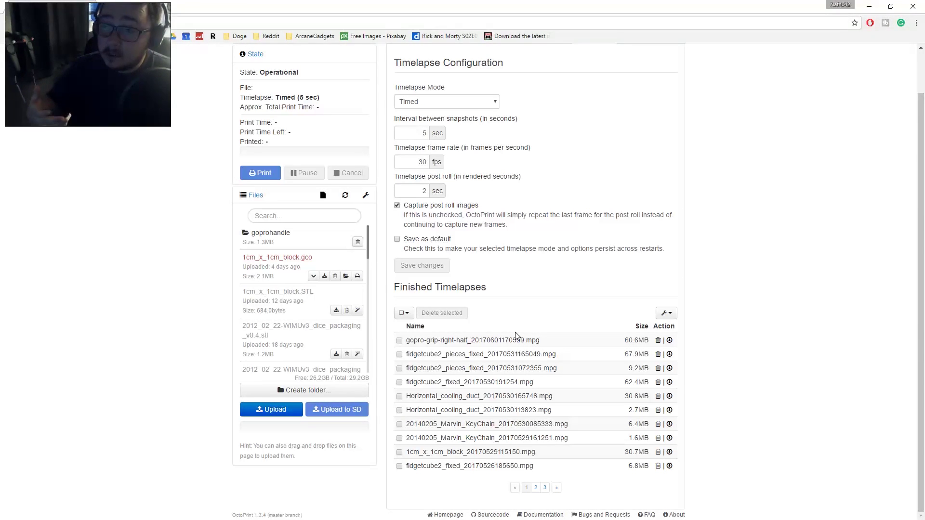
Step: Show the Slicer and look through its general, basic and advanced settings
scroll(515, 335, up, 1)
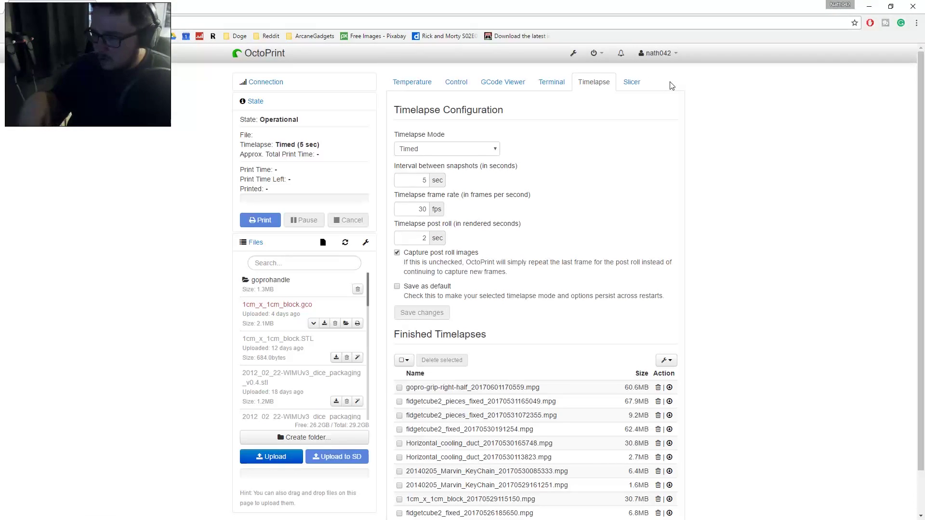
click(632, 85)
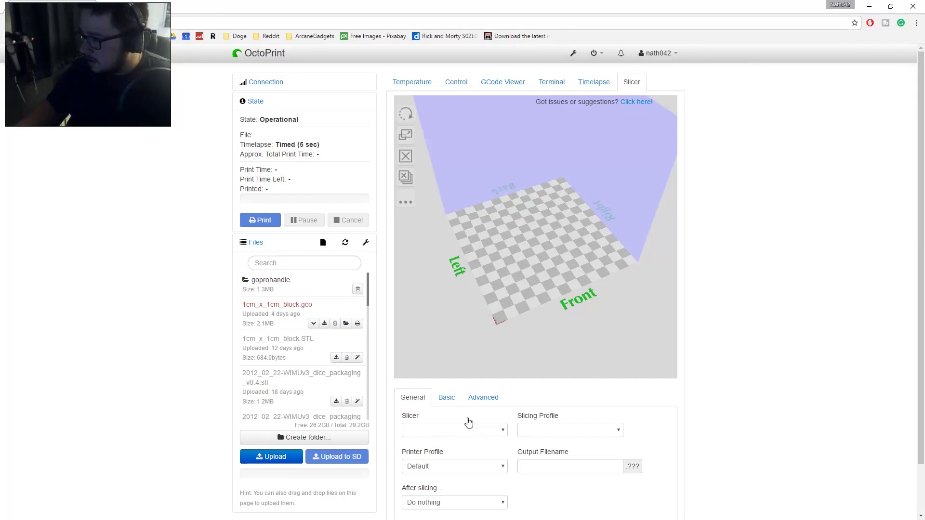
scroll(648, 406, down, 2)
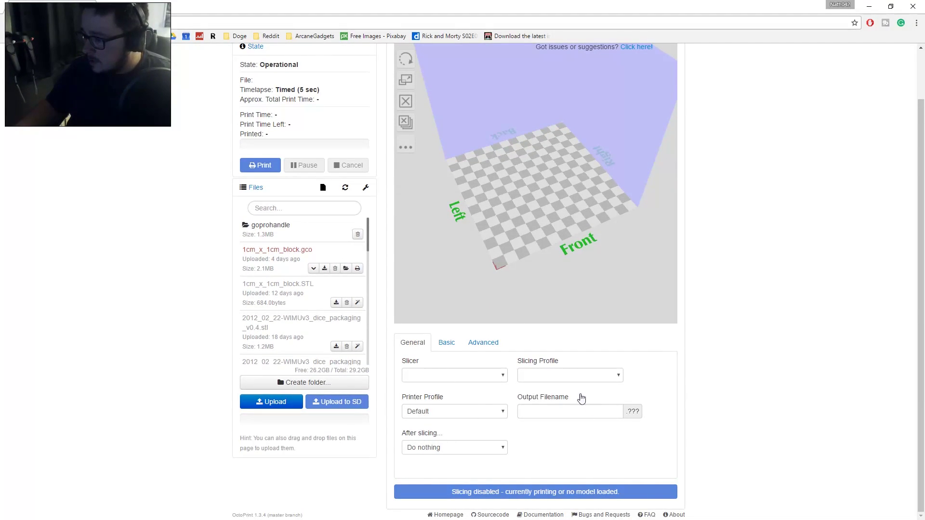
click(447, 342)
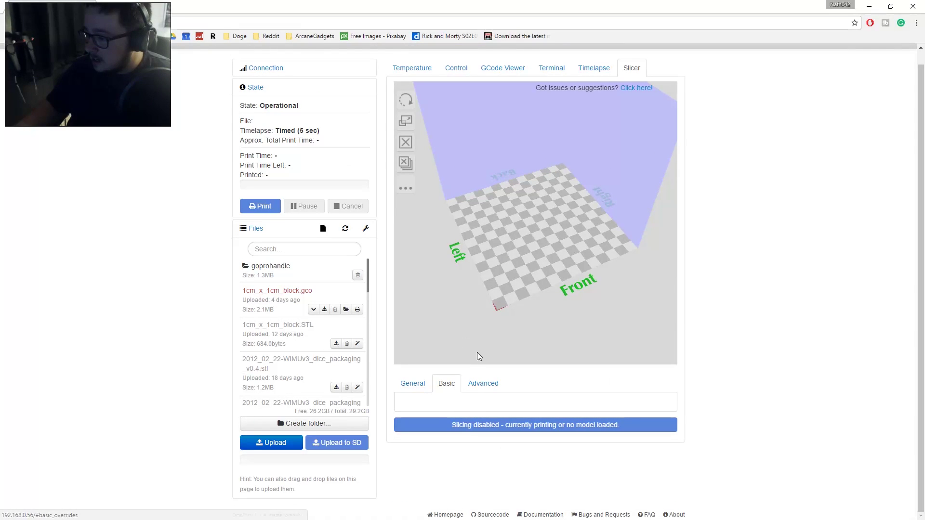
click(475, 389)
click(413, 343)
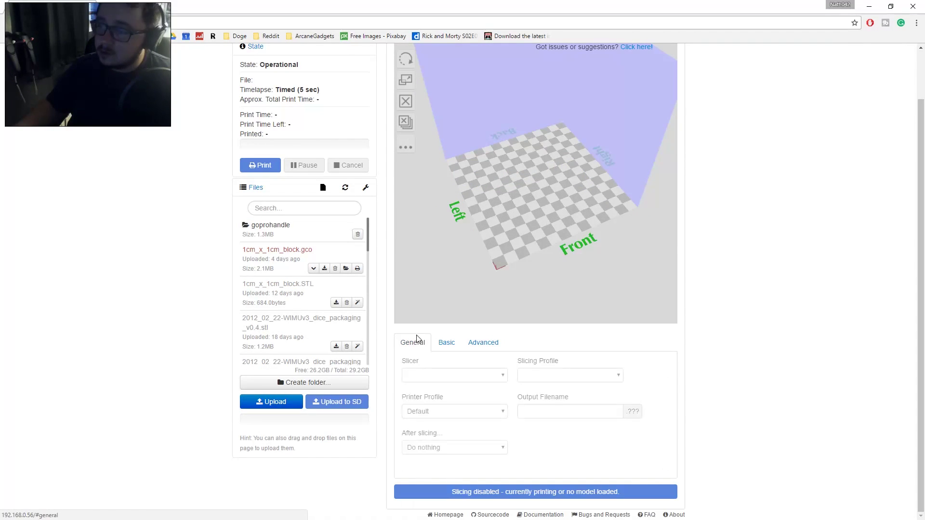
Step: Find 20140205_Marvin_KeyChain.gco in the file list and delete it
scroll(333, 289, down, 5)
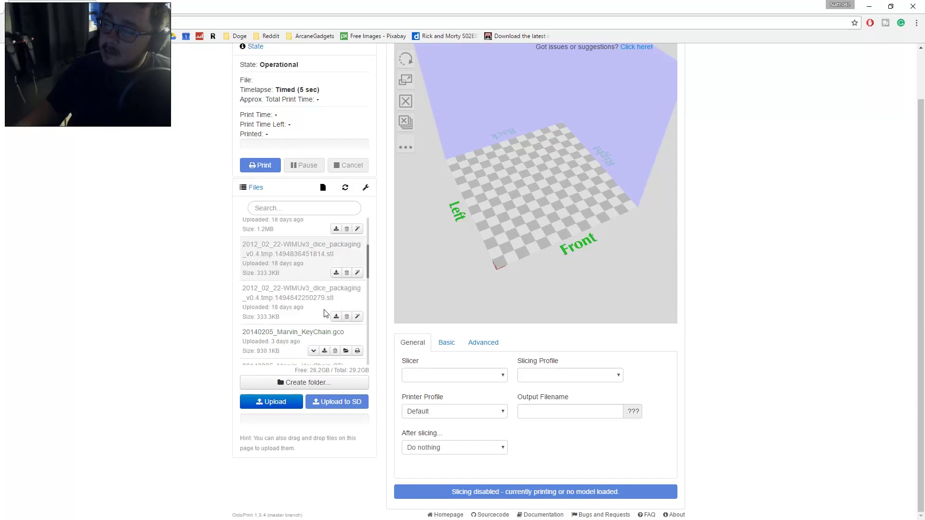
scroll(325, 309, down, 2)
scroll(337, 308, up, 4)
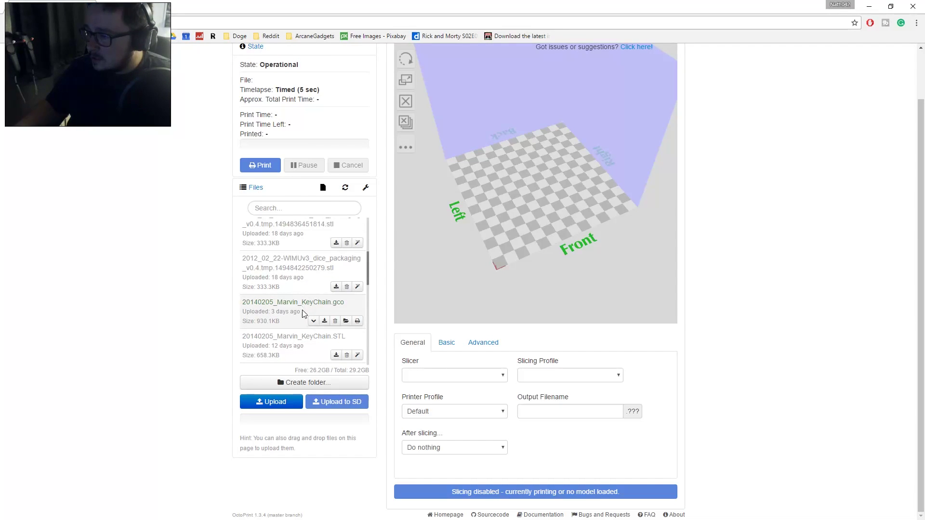
scroll(266, 302, down, 2)
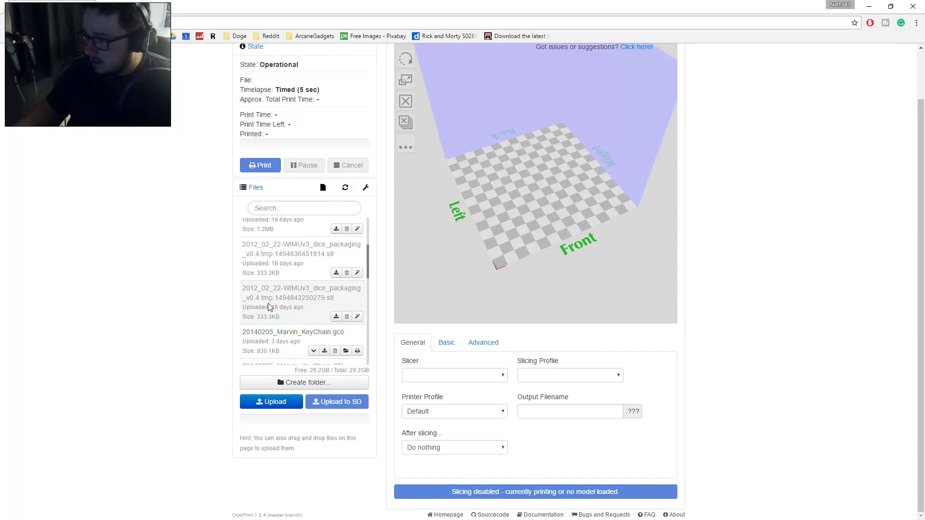
scroll(333, 299, down, 1)
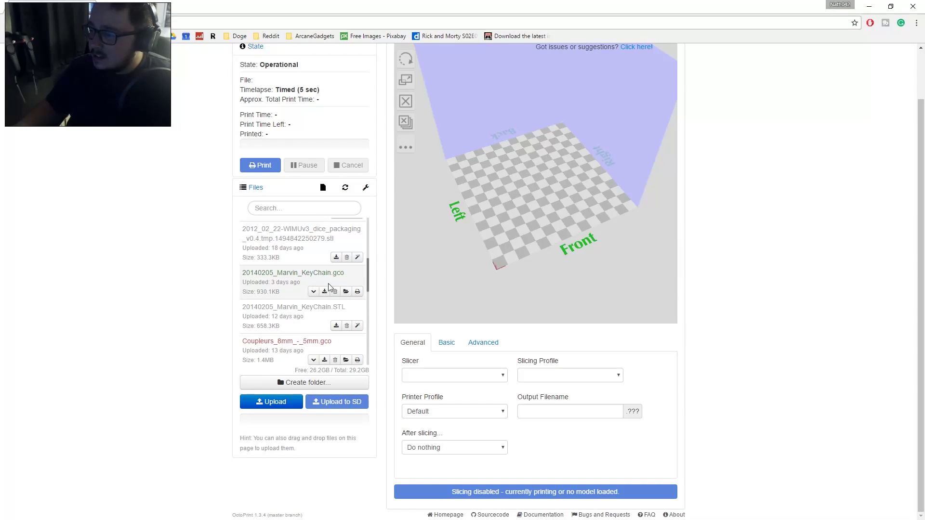
scroll(354, 327, down, 1)
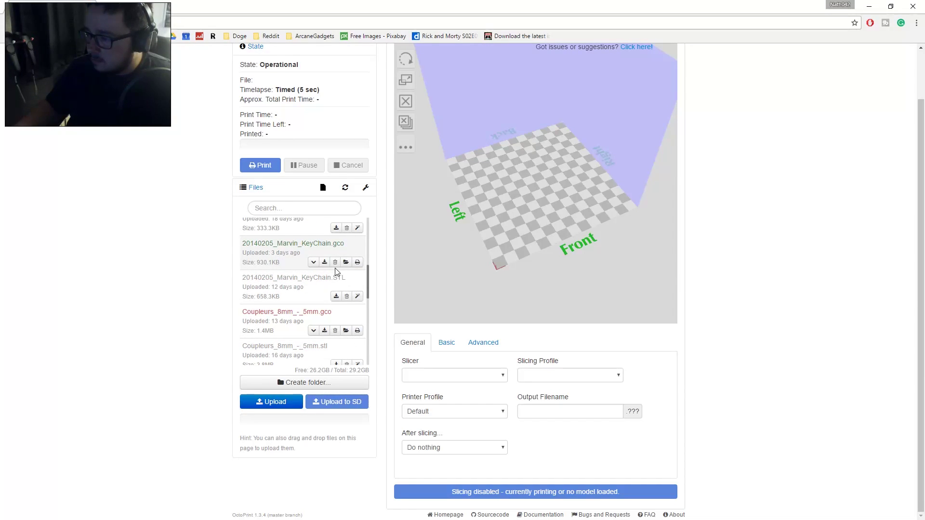
scroll(350, 332, down, 1)
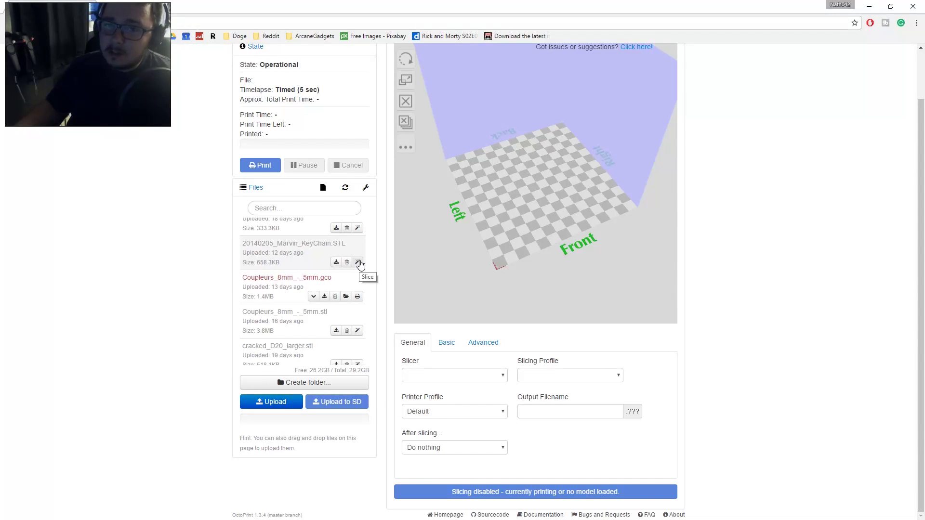
Step: Load 20140205_Marvin_KeyChain.STL for slicing and shift the model slightly toward the front of the print bed
click(359, 263)
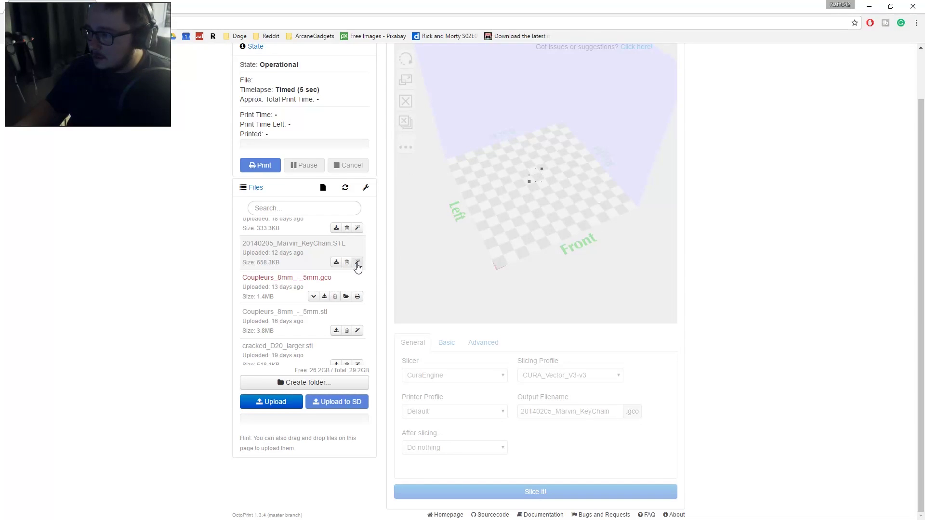
scroll(788, 319, up, 1)
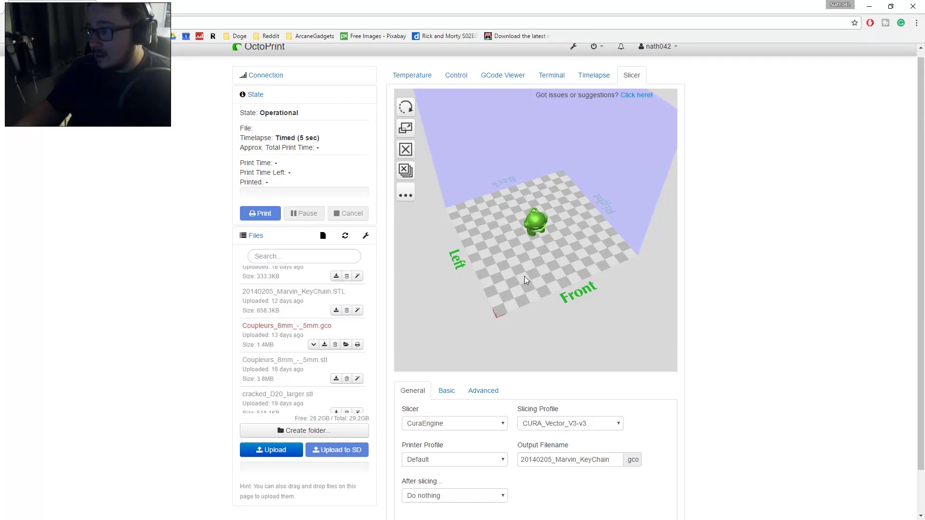
scroll(542, 227, up, 5)
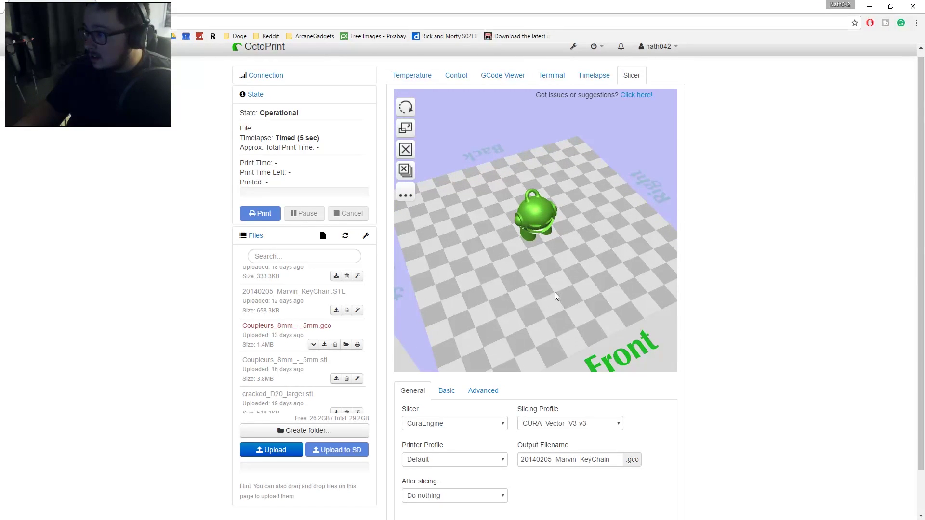
drag(545, 209, 563, 225)
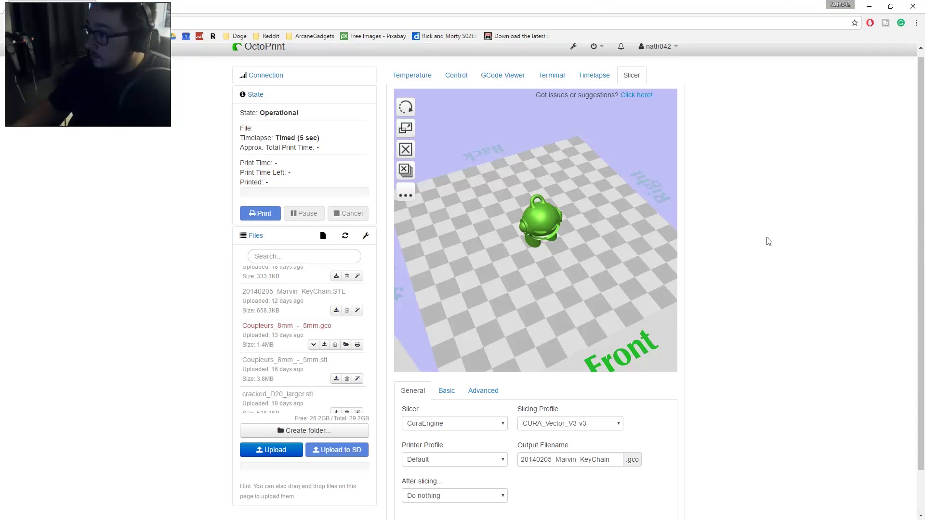
Step: Check the available slicers and printer profiles, and set the after-slicing action to Start printing
scroll(785, 249, down, 1)
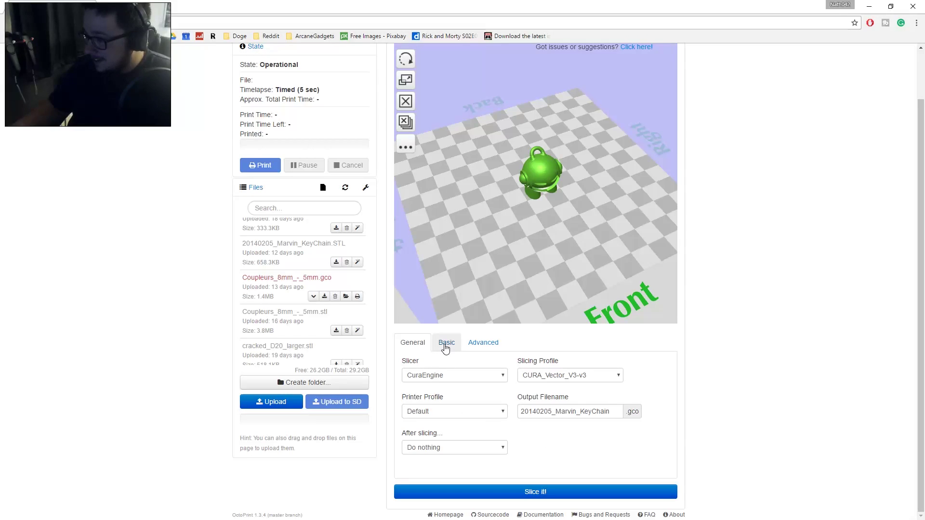
click(433, 377)
click(429, 386)
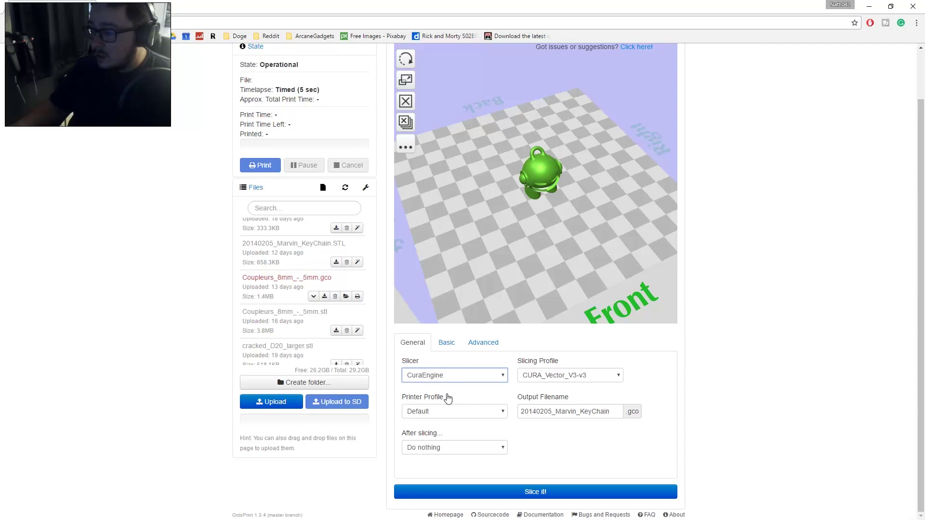
click(464, 410)
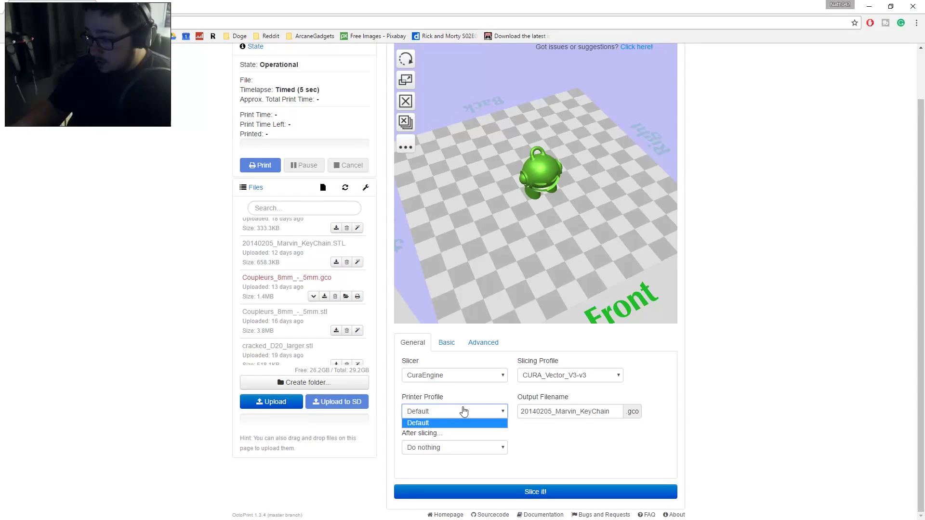
click(464, 411)
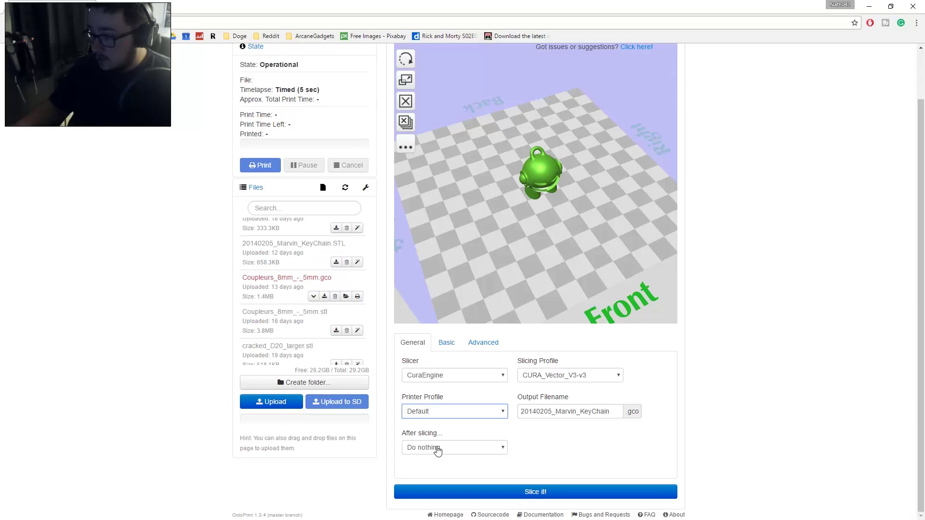
click(480, 448)
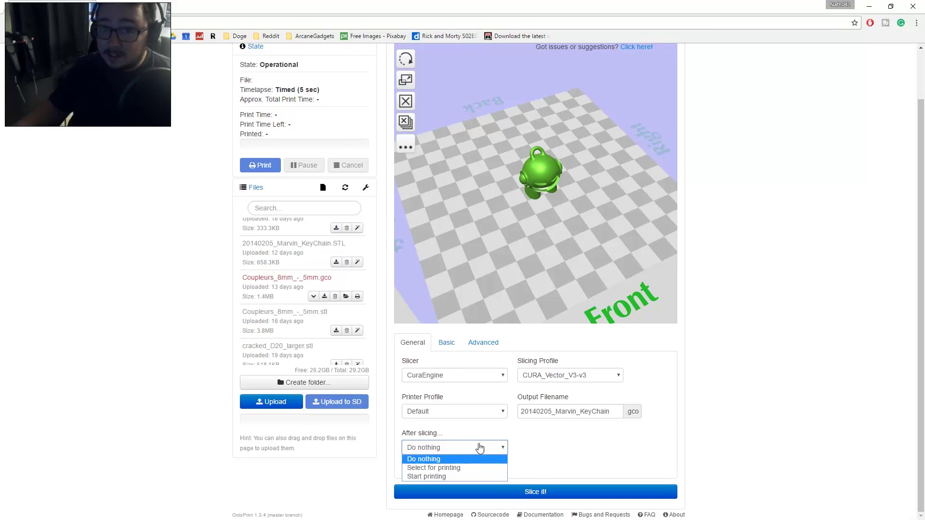
click(426, 476)
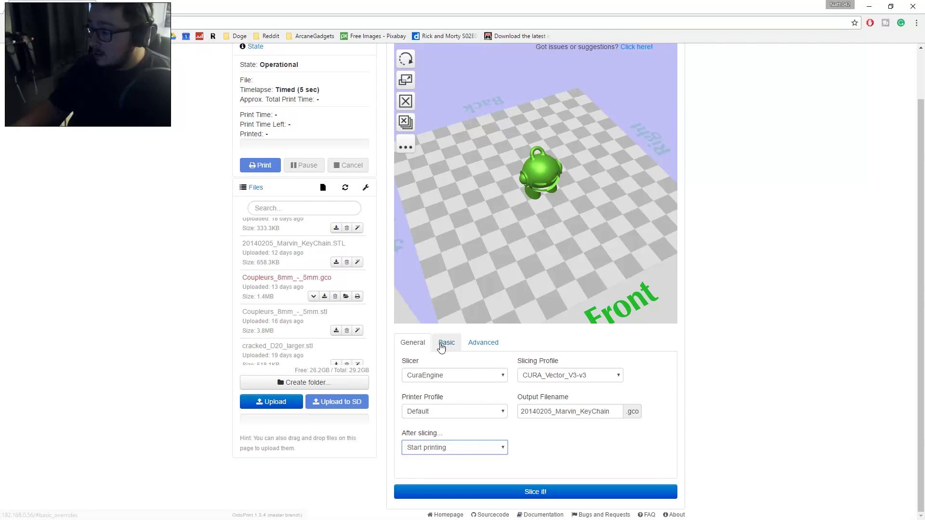
Step: In the basic slicing settings, set the print bed temperature to 60 °C and the fill density to 20%
click(441, 343)
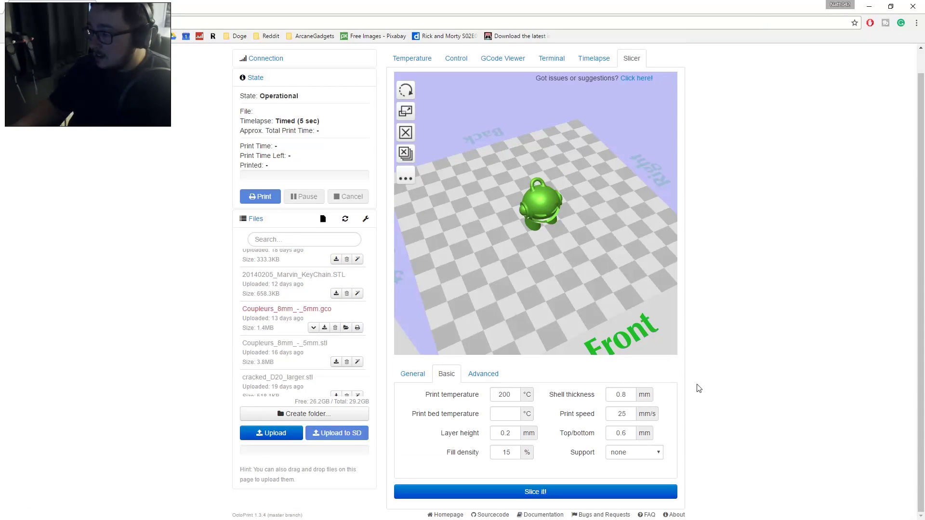
click(501, 409)
text(60)
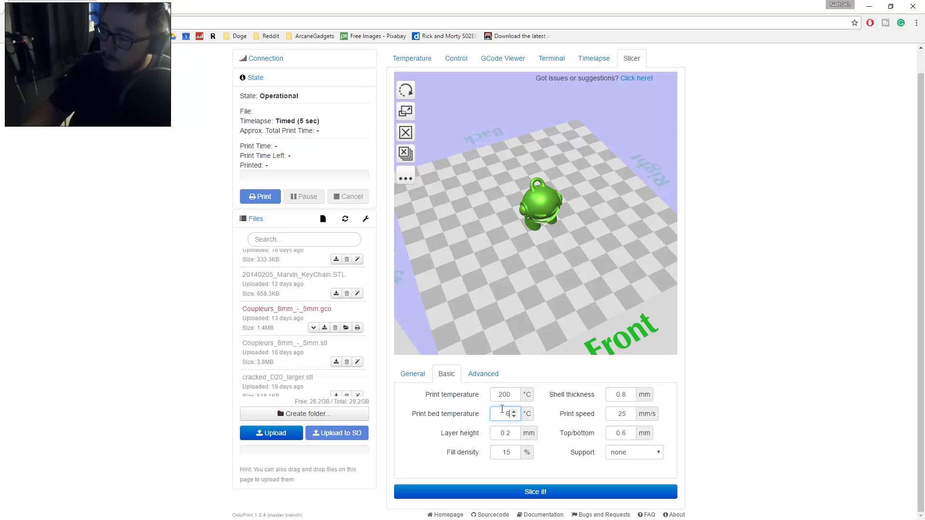
double_click(505, 452)
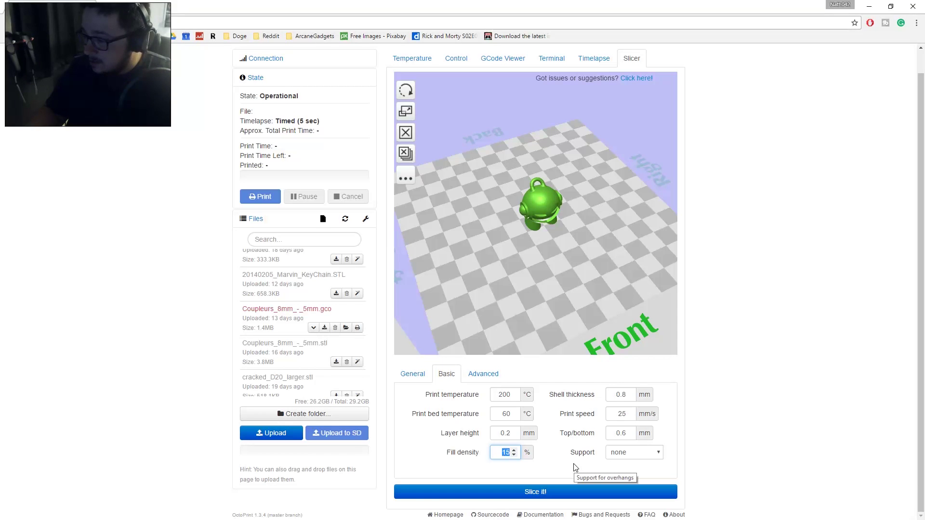
text(20)
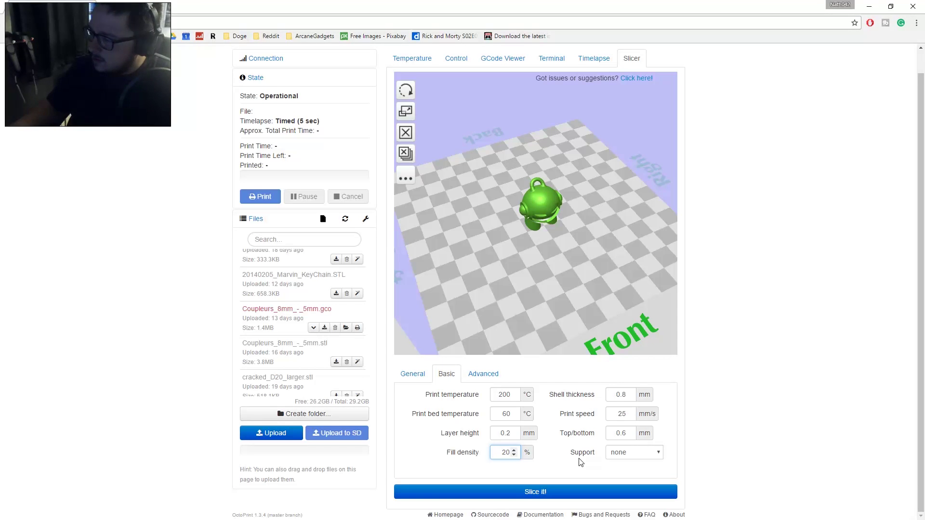
Step: Set the shell thickness to 1 mm and the print speed to 15 mm/s
click(626, 394)
drag(615, 395, 640, 395)
double_click(618, 413)
text(15)
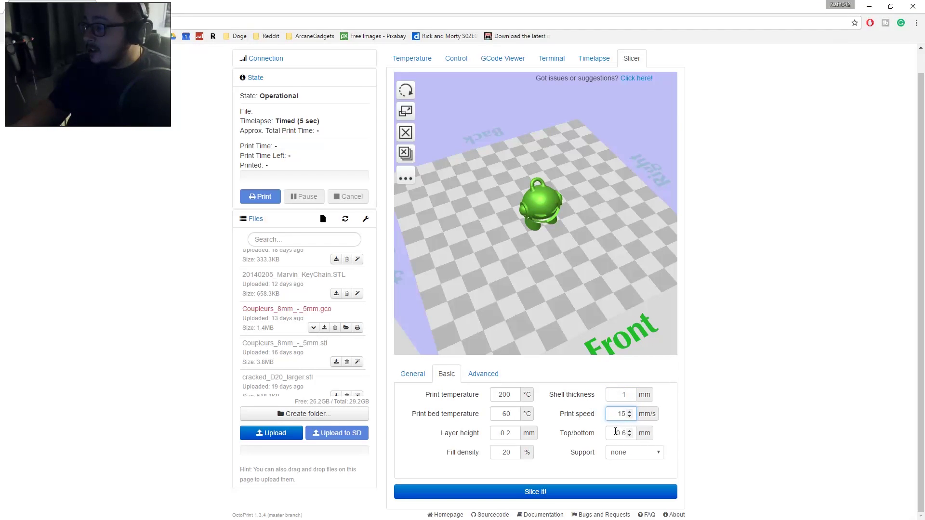
Step: In the advanced slicing settings, set the travel, infill, outer shell, inner shell and bottom layer speeds to 16 mm/s
click(483, 373)
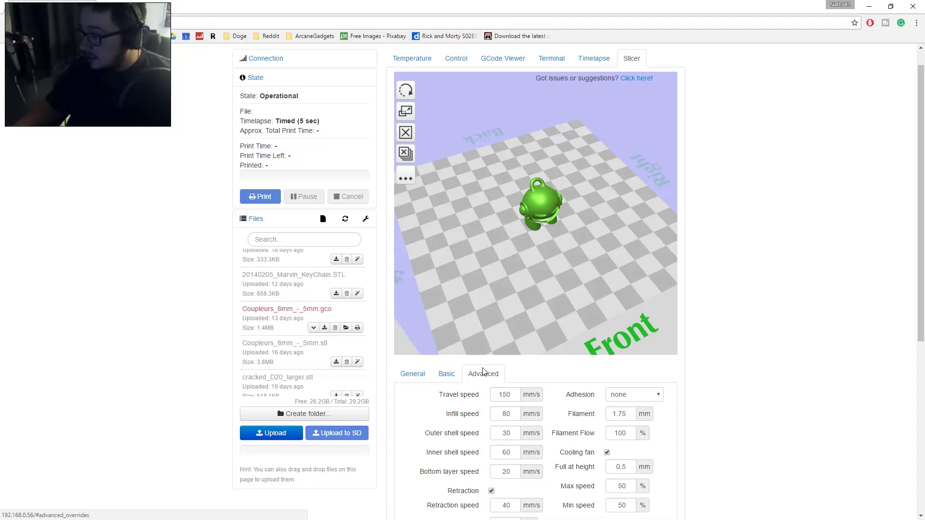
scroll(707, 419, down, 4)
double_click(505, 202)
text(15)
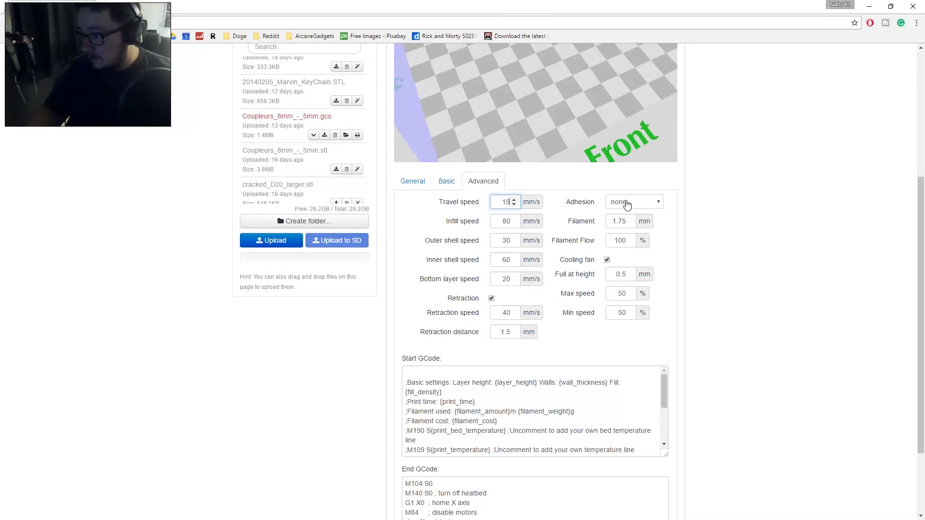
key(ctrl+a)
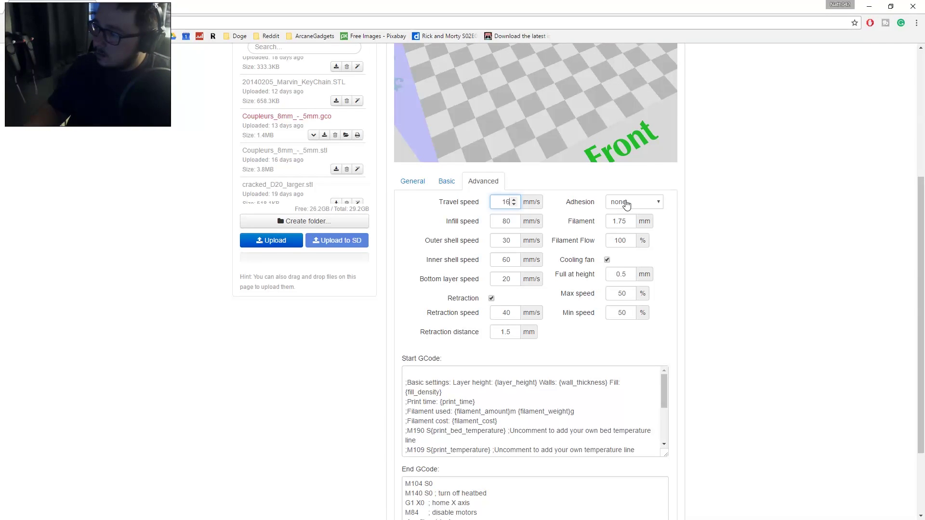
key(ctrl+a)
key(Tab)
text(16)
key(Tab)
text(16)
key(Tab)
text(16)
key(Tab)
text(16)
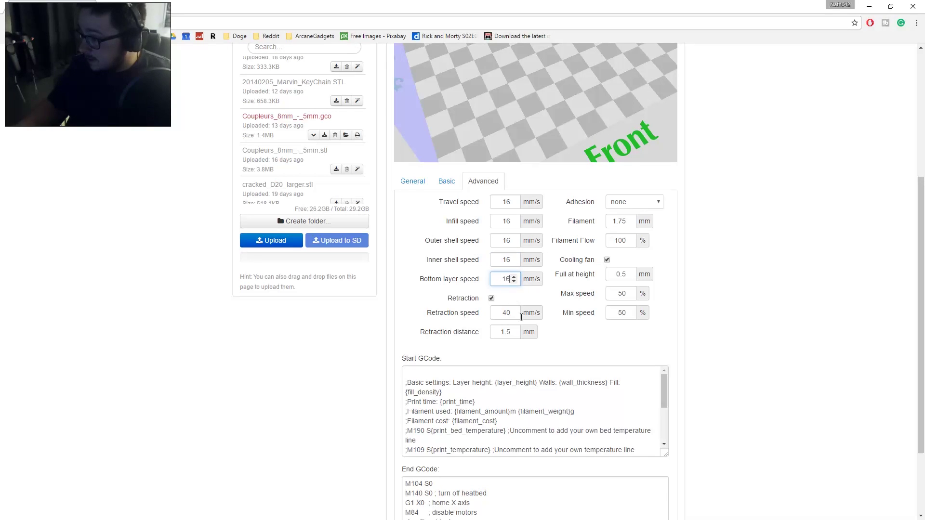
click(701, 239)
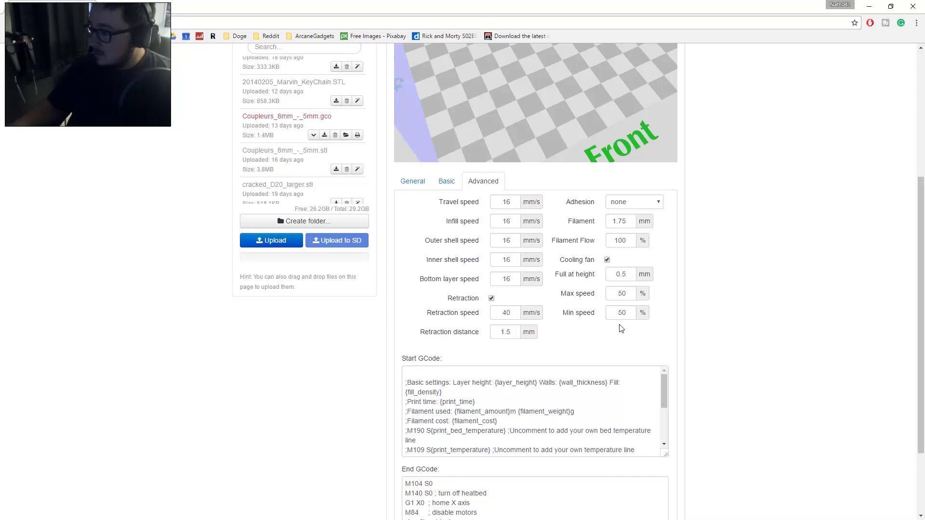
Step: Recheck the general slicing settings for the keychain model and return to the advanced ones
scroll(742, 359, up, 1)
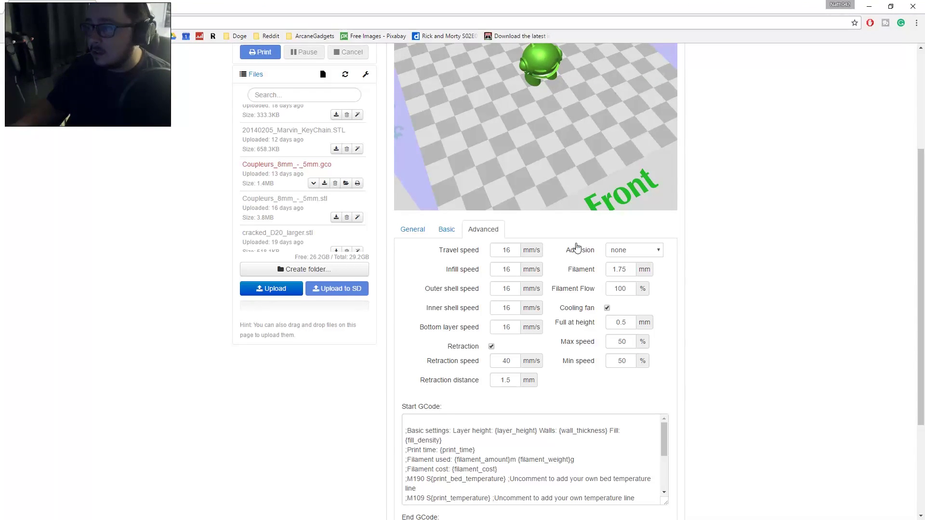
scroll(715, 333, up, 4)
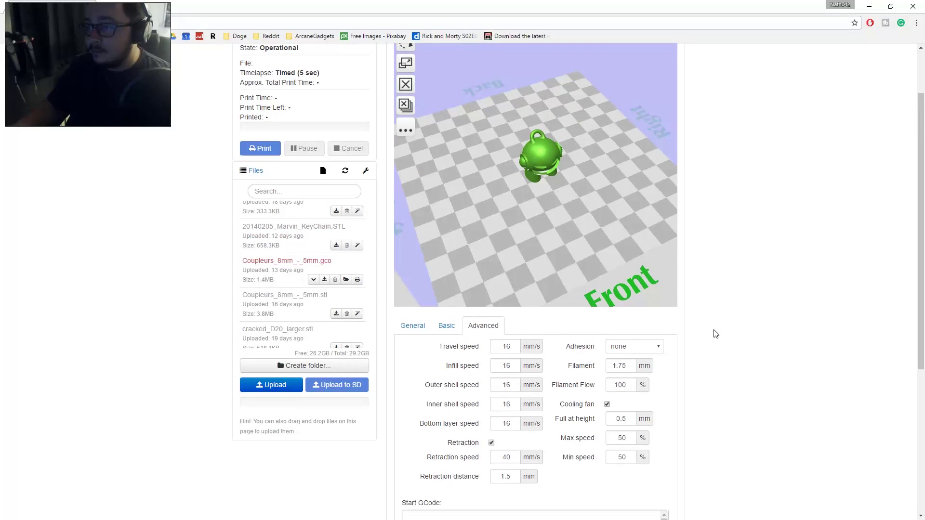
scroll(715, 332, down, 3)
click(418, 255)
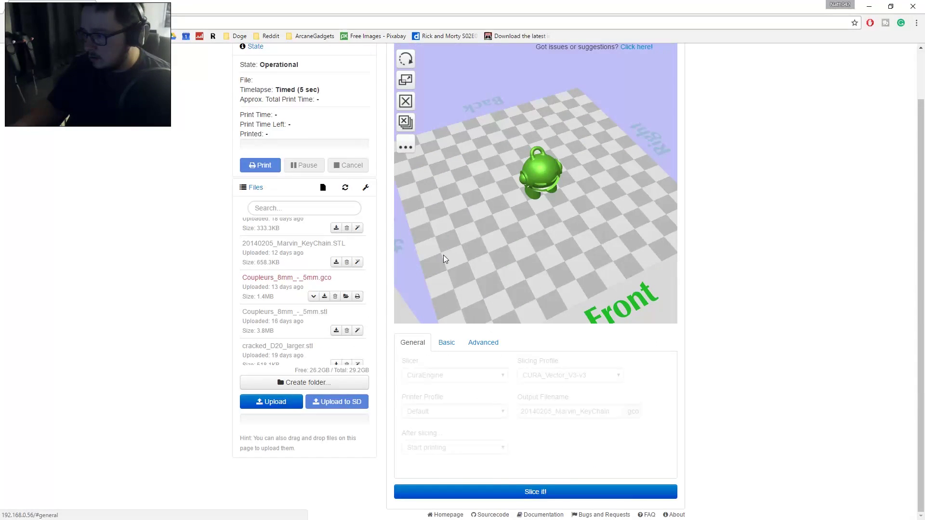
click(496, 347)
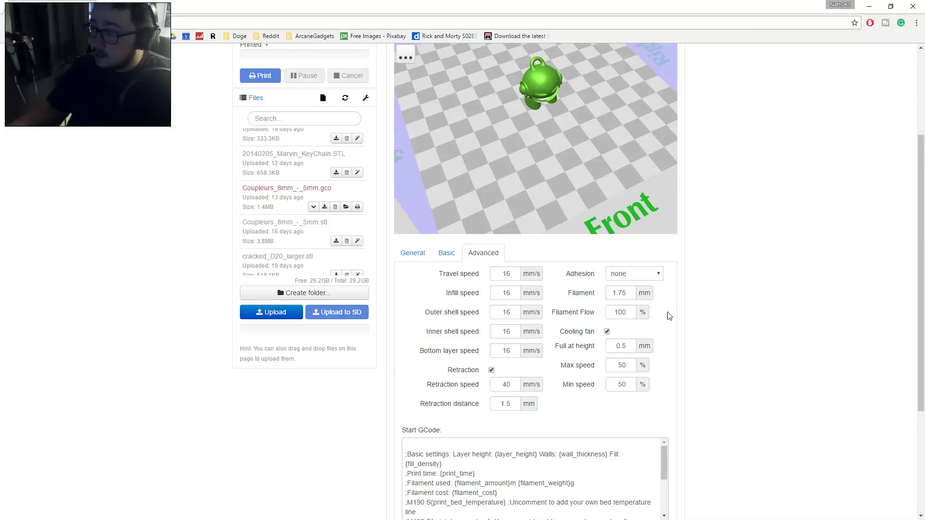
Step: Look over the advanced slicing settings and show the available adhesion options without changing the selection
scroll(713, 306, down, 1)
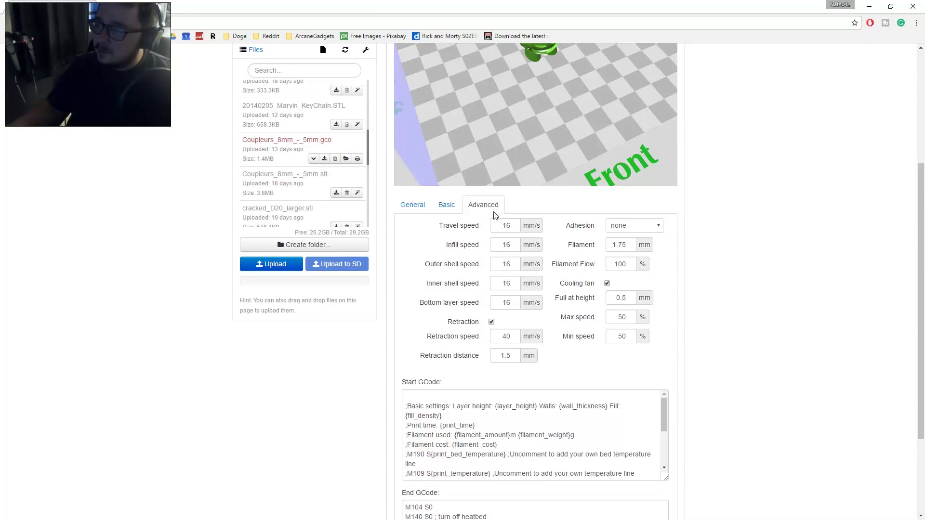
scroll(742, 270, up, 2)
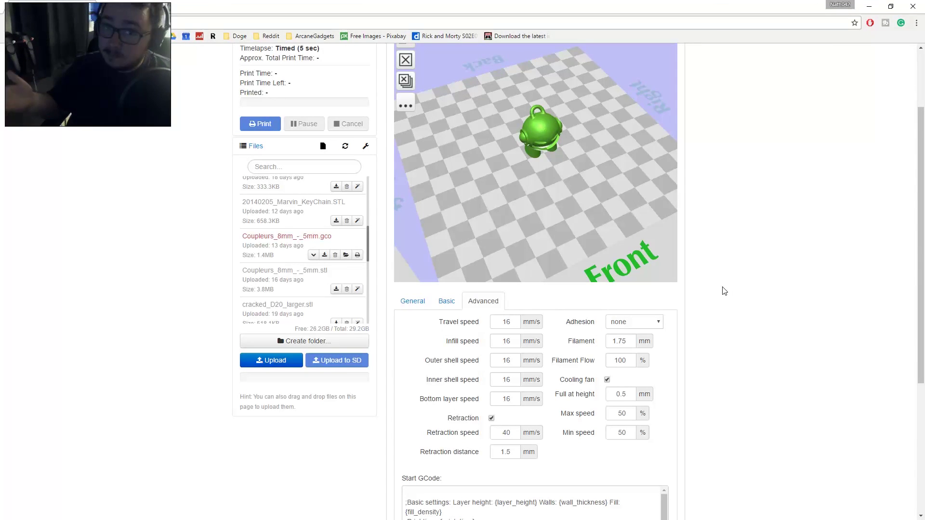
scroll(727, 285, down, 3)
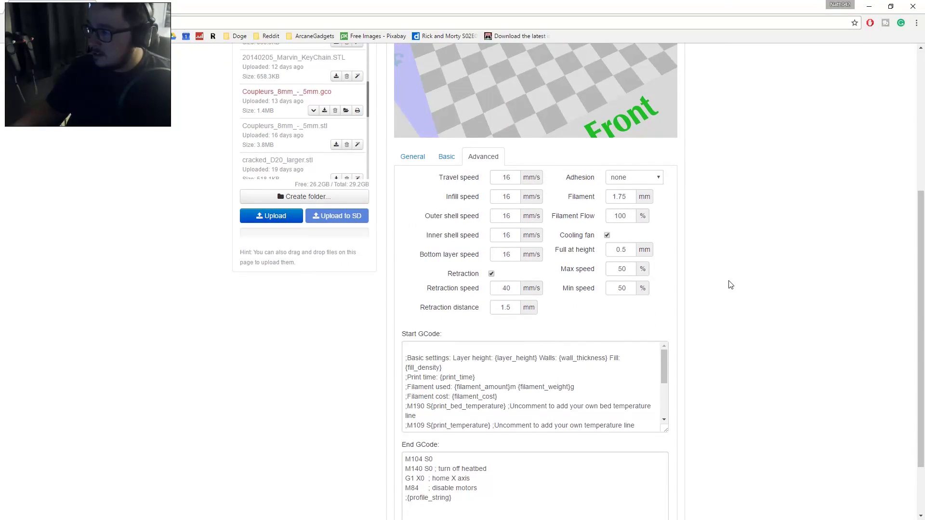
scroll(730, 285, down, 1)
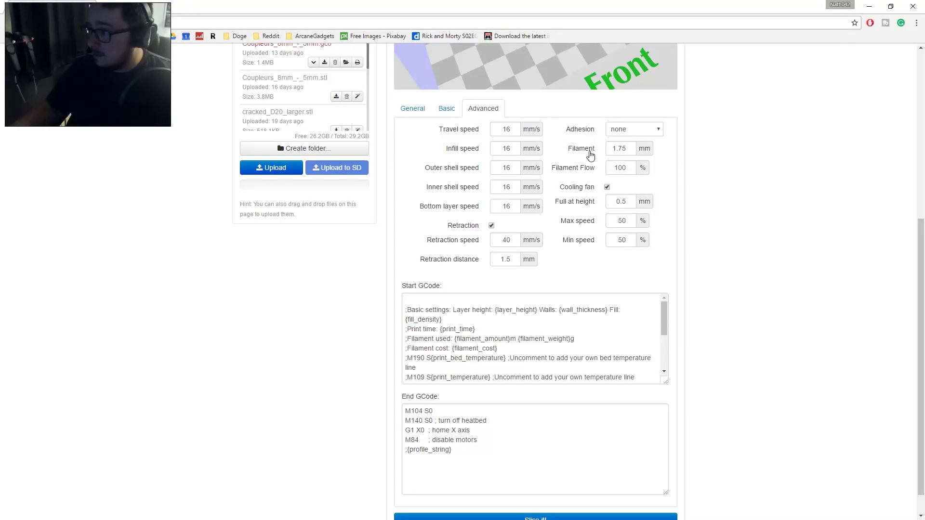
click(634, 131)
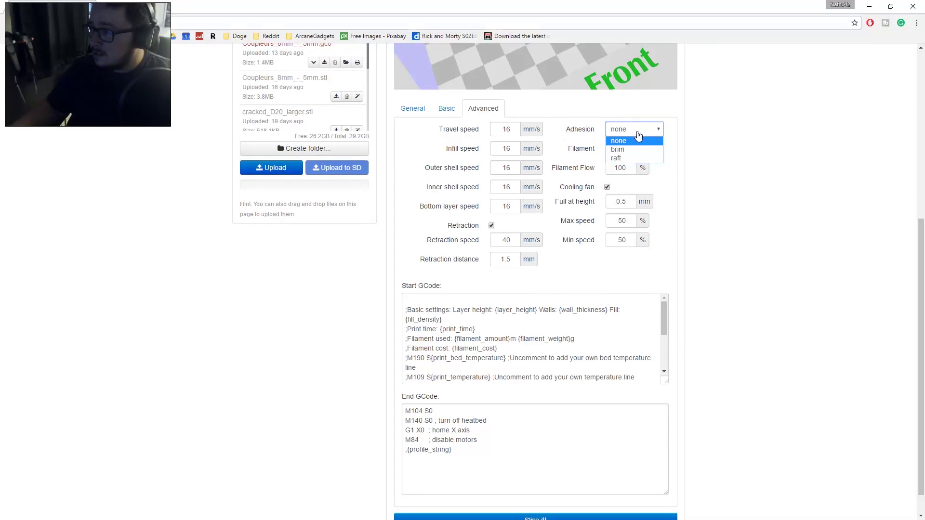
click(736, 154)
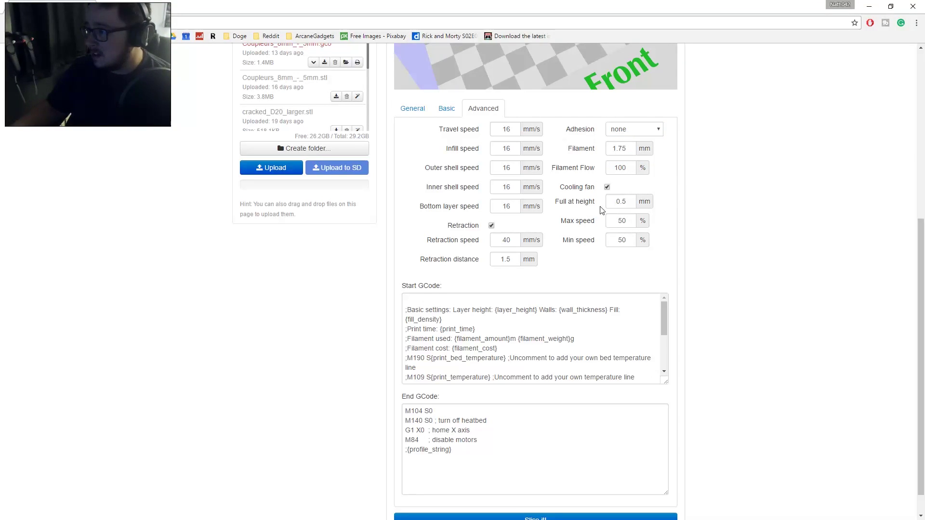
Step: Turn off the cooling fan in the advanced slicing settings and slice the keychain model
click(607, 186)
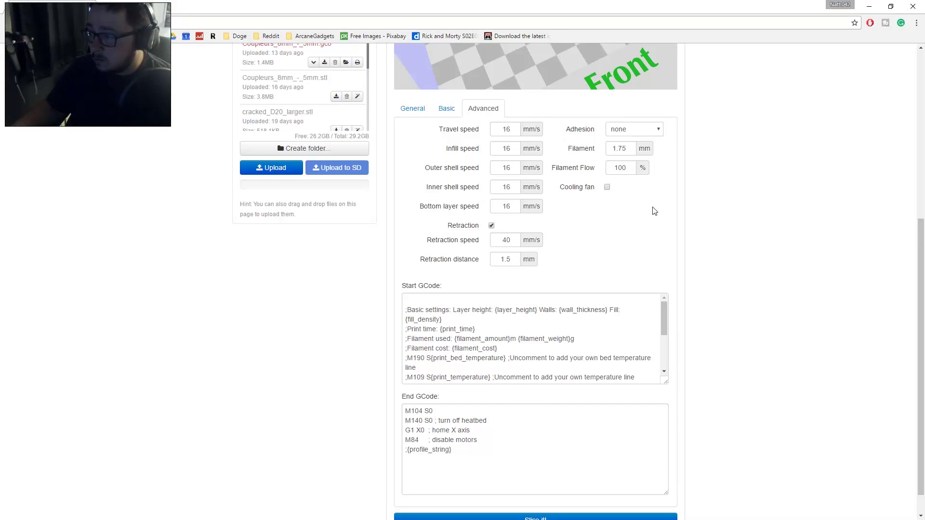
scroll(729, 274, up, 2)
scroll(505, 262, up, 1)
scroll(415, 371, down, 4)
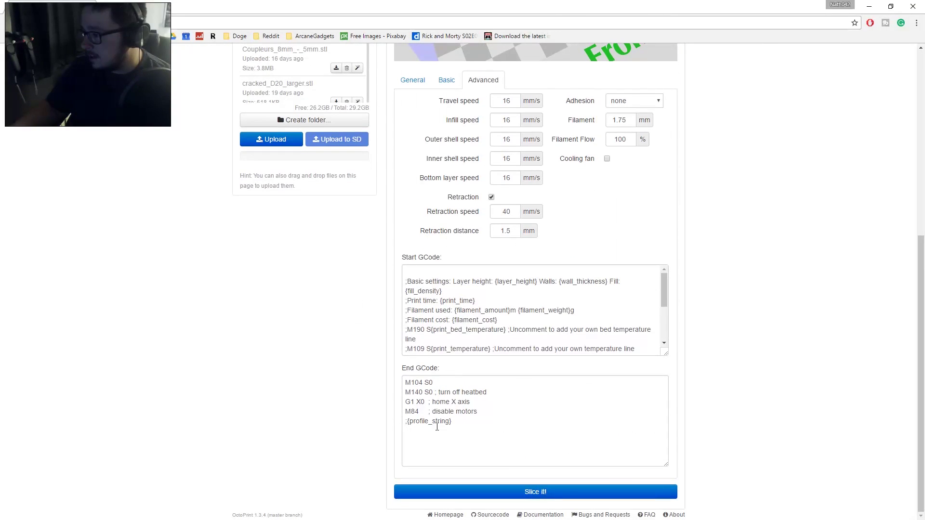
click(554, 493)
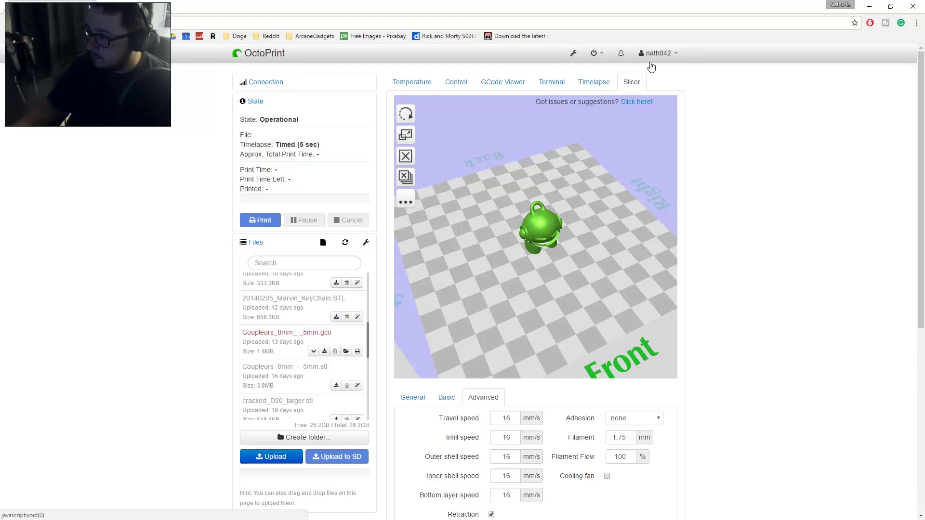
Step: View the announcements, close them, and look at the options available for the logged-in account
click(621, 53)
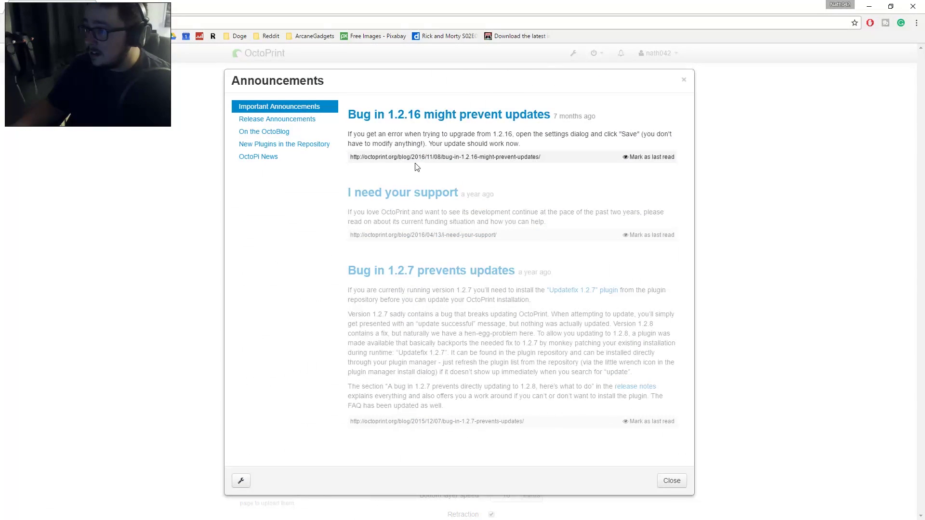
click(683, 80)
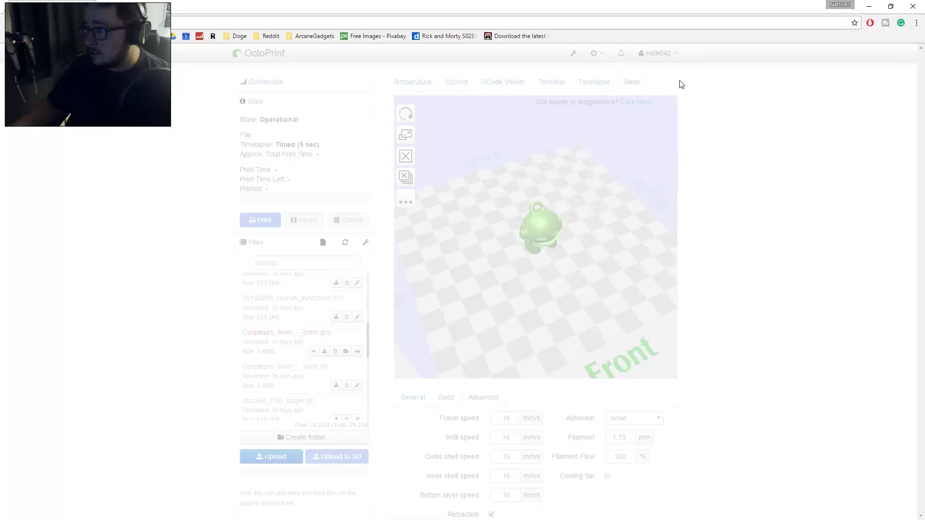
click(664, 53)
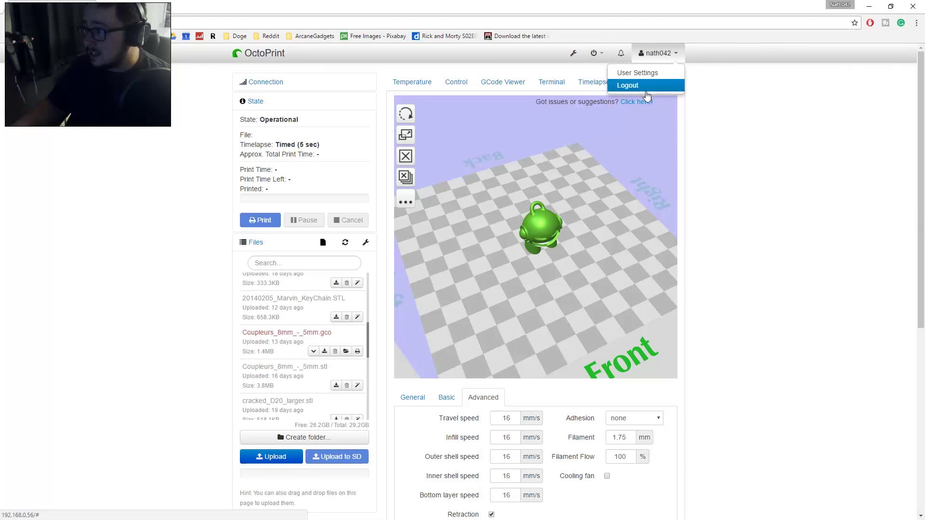
click(590, 202)
Step: Read through the start G-code in the advanced slicing settings and return to the model view
scroll(118, 360, down, 6)
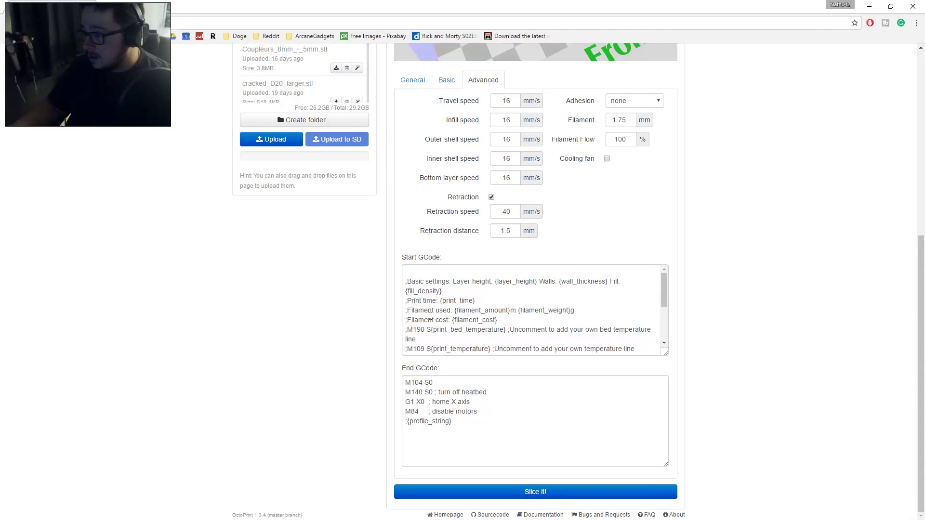
scroll(429, 316, down, 3)
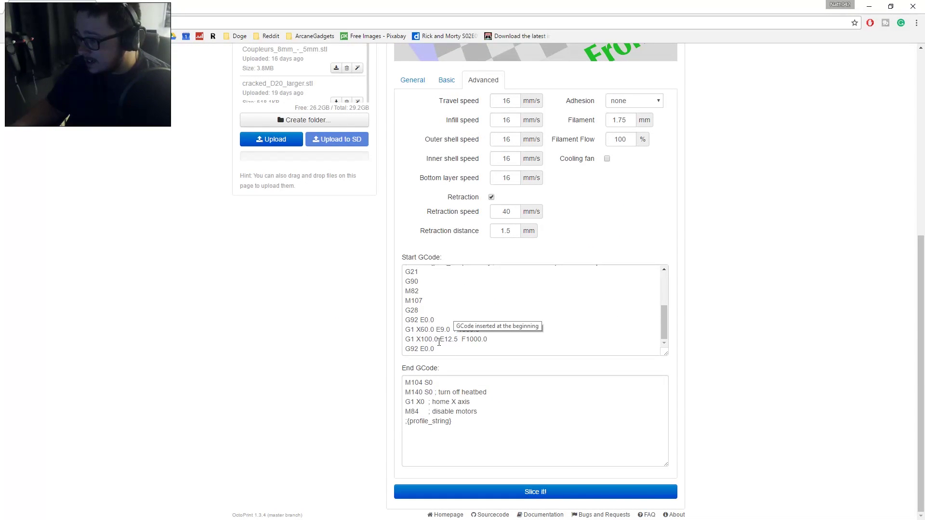
click(439, 325)
scroll(440, 324, up, 5)
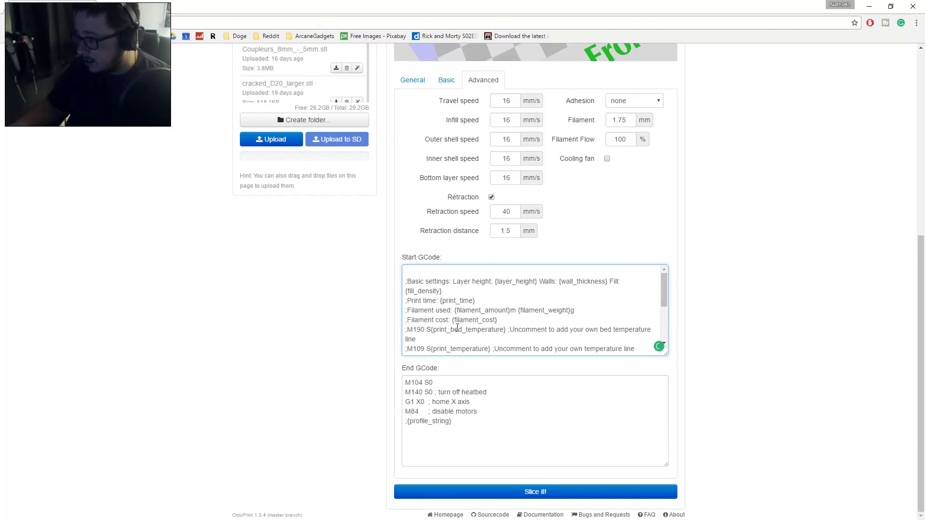
scroll(362, 355, up, 1)
scroll(362, 355, up, 5)
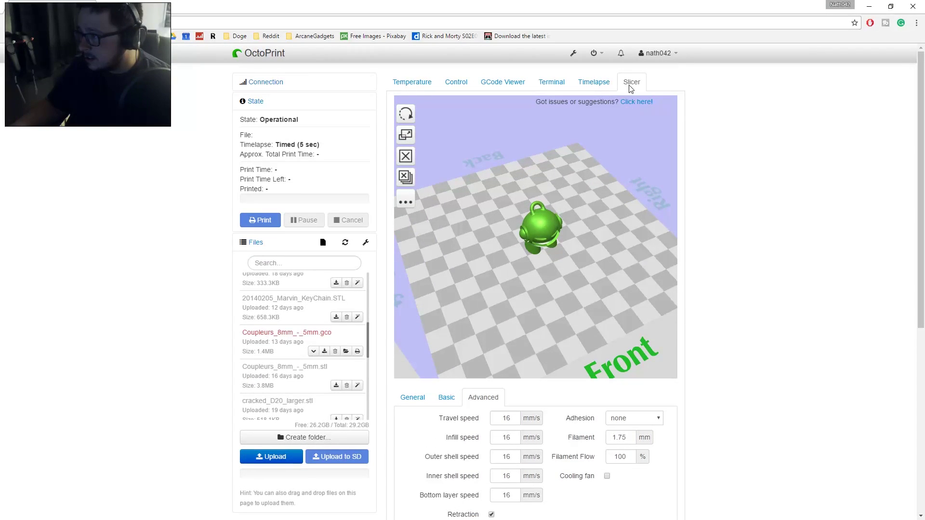
Step: Open the OctoPrint settings briefly, close them without saving, and view the system shutdown and restart options
click(572, 53)
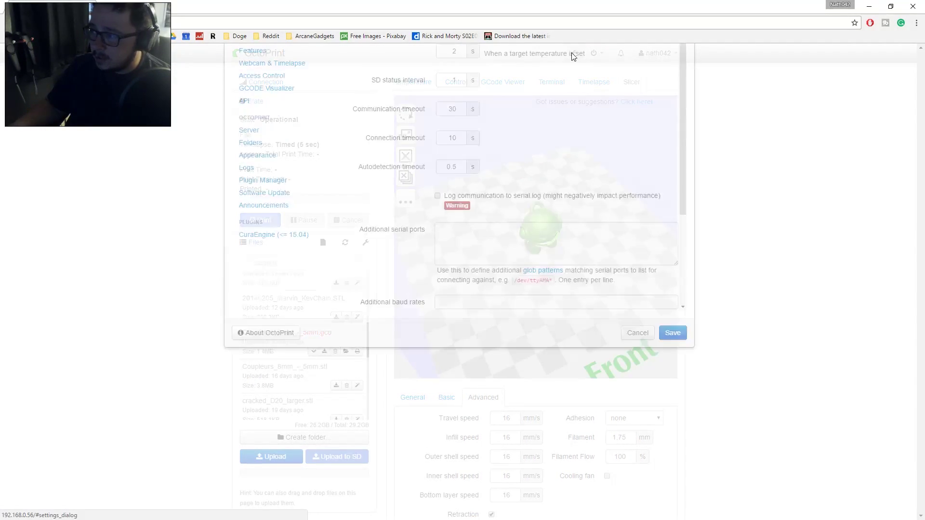
click(682, 77)
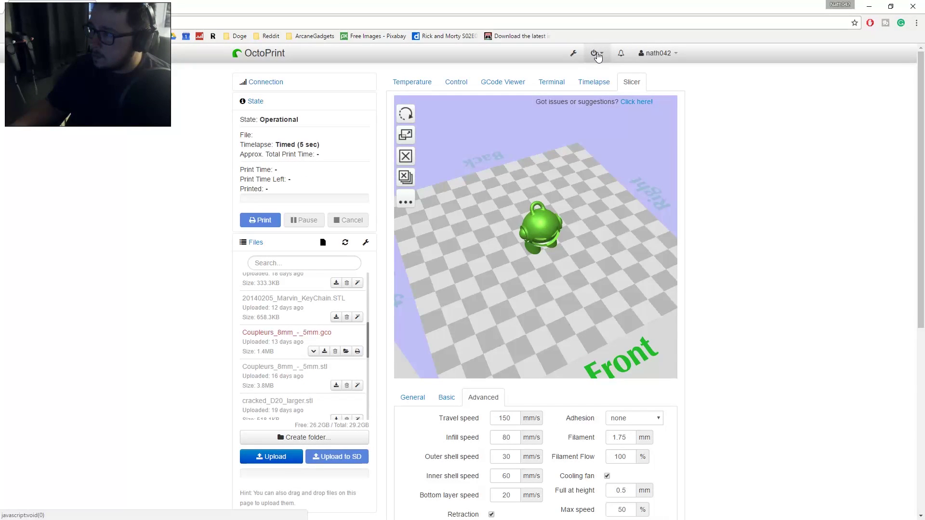
click(596, 54)
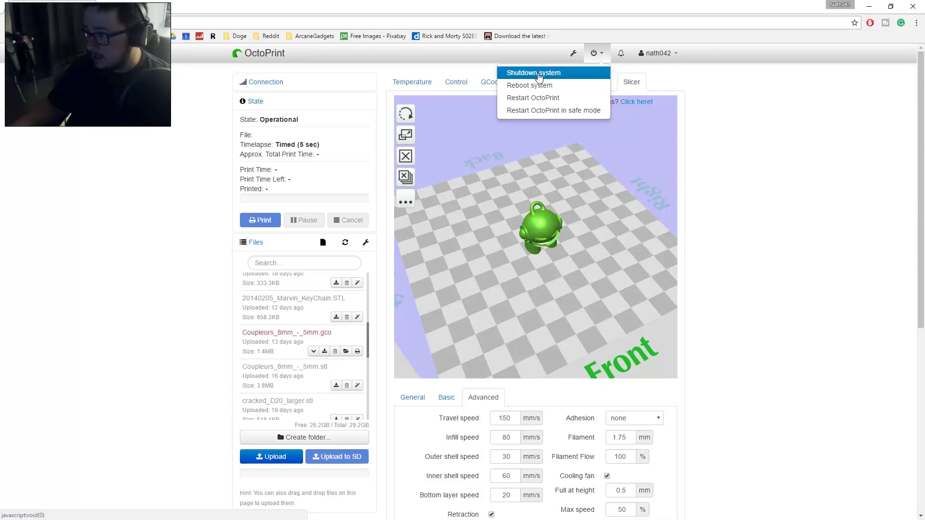
click(573, 59)
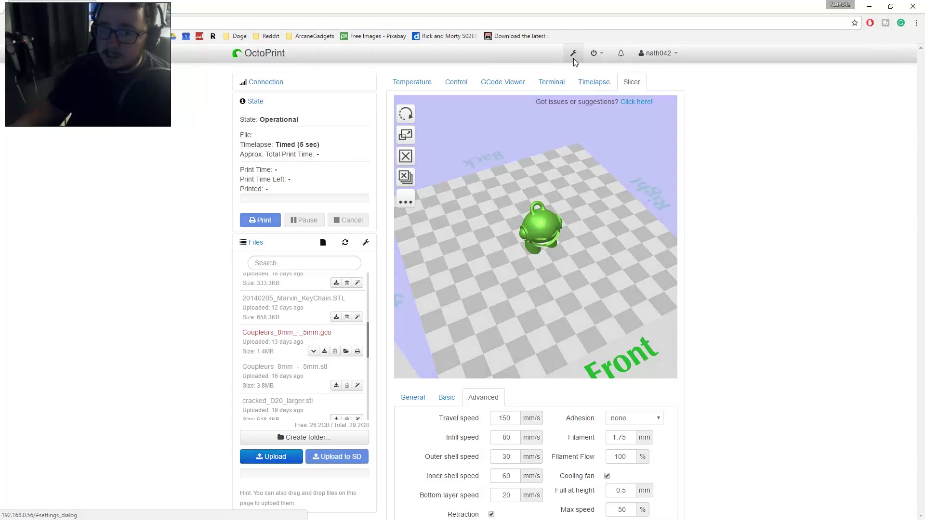
Step: Examine the serial connection settings in the OctoPrint settings, including their advanced options
click(573, 59)
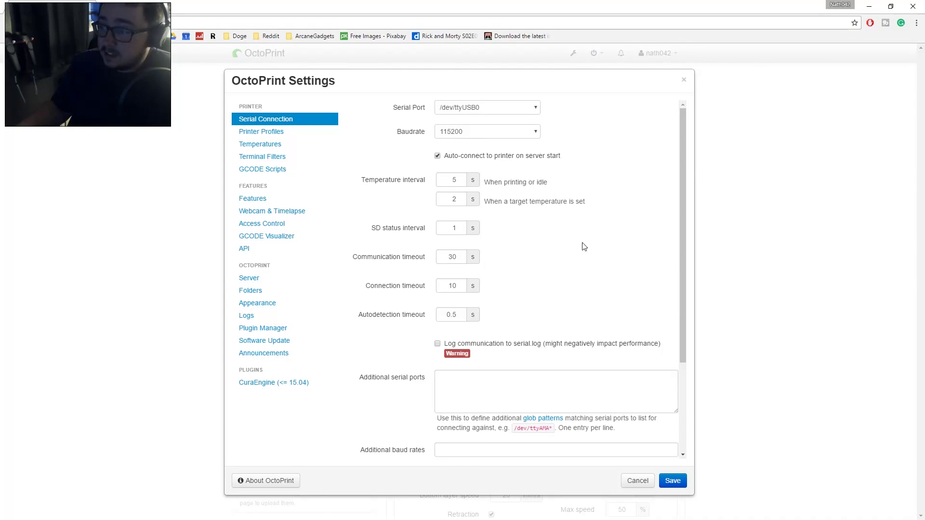
scroll(562, 264, down, 3)
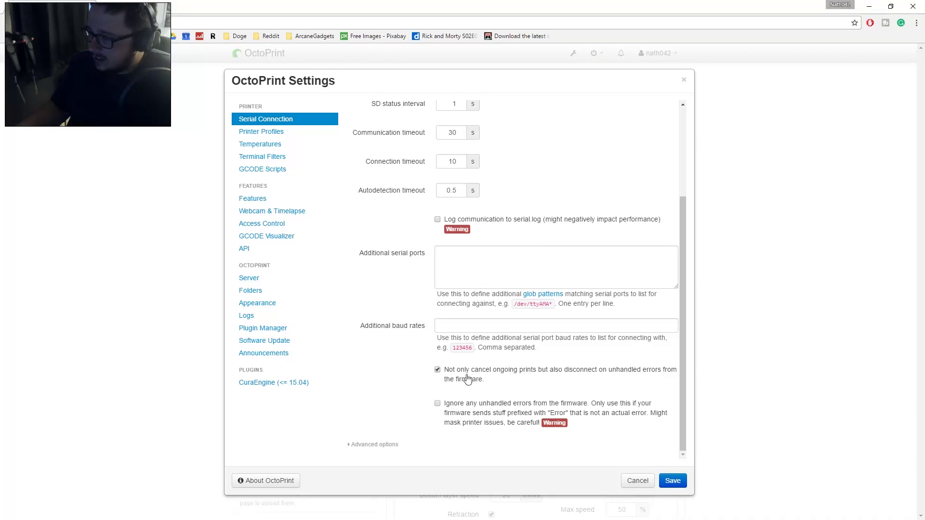
scroll(384, 399, up, 1)
scroll(384, 407, down, 1)
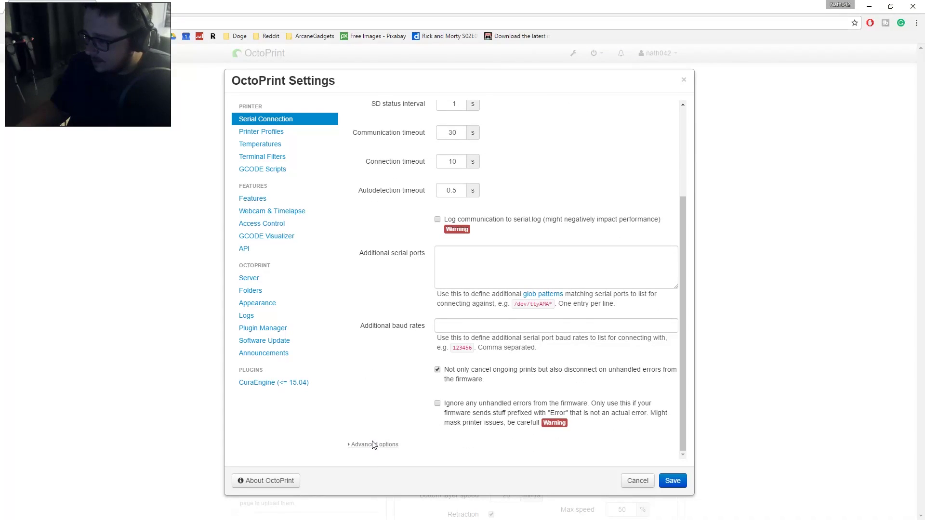
click(383, 444)
scroll(383, 445, down, 5)
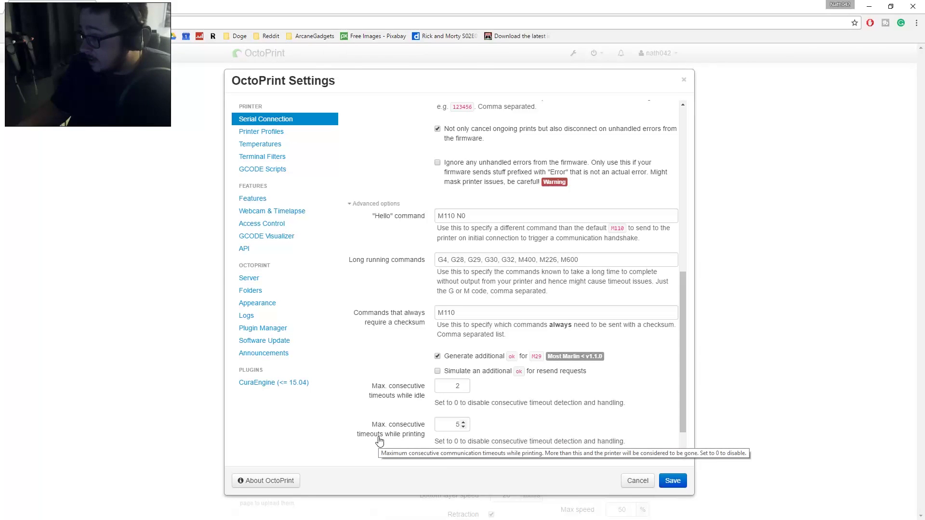
scroll(380, 443, down, 1)
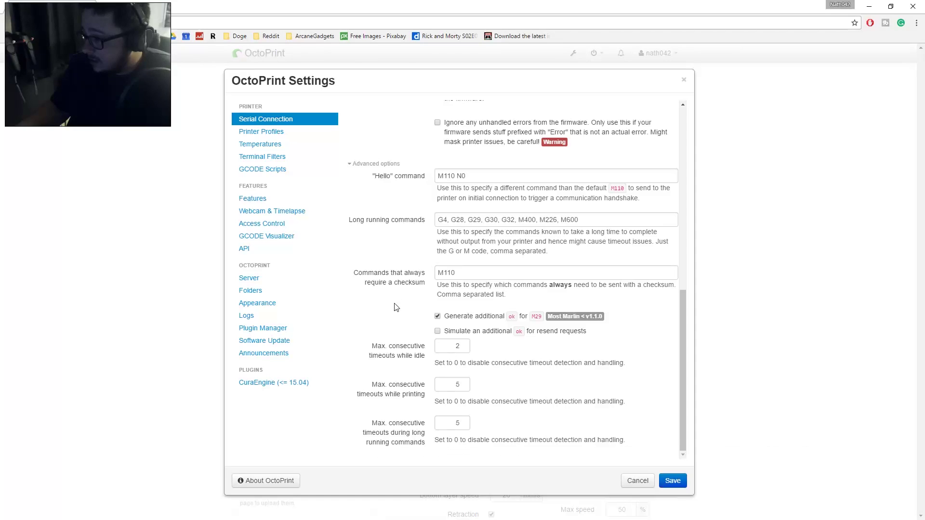
scroll(385, 320, up, 10)
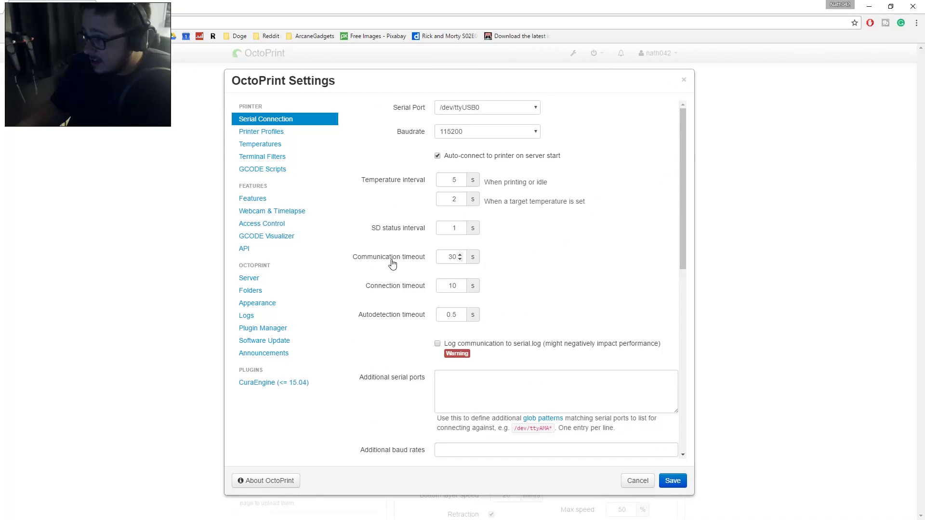
Step: Open the Default printer profile for editing and look at its general details
click(277, 135)
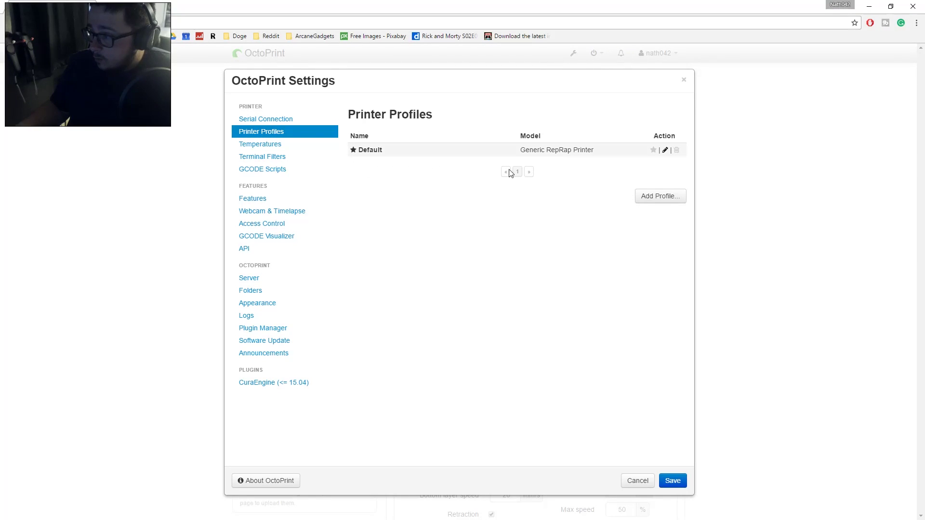
click(665, 151)
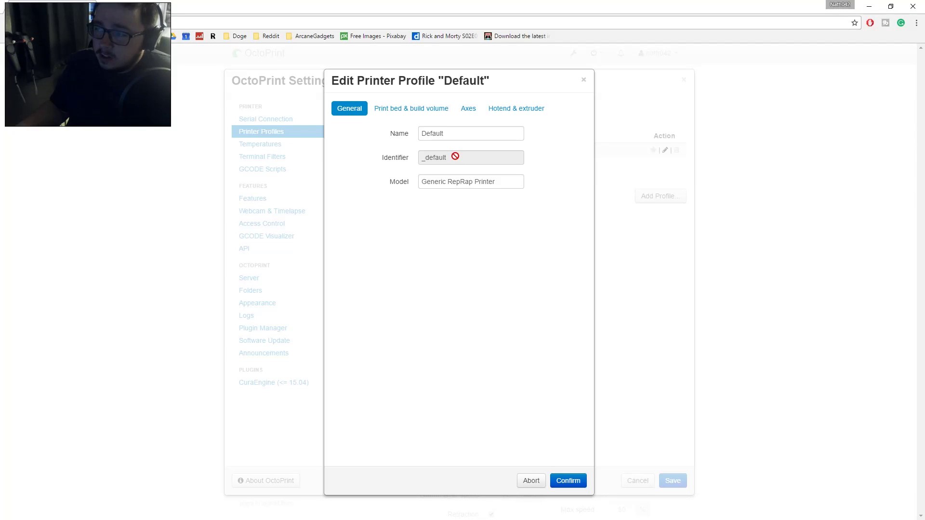
click(455, 134)
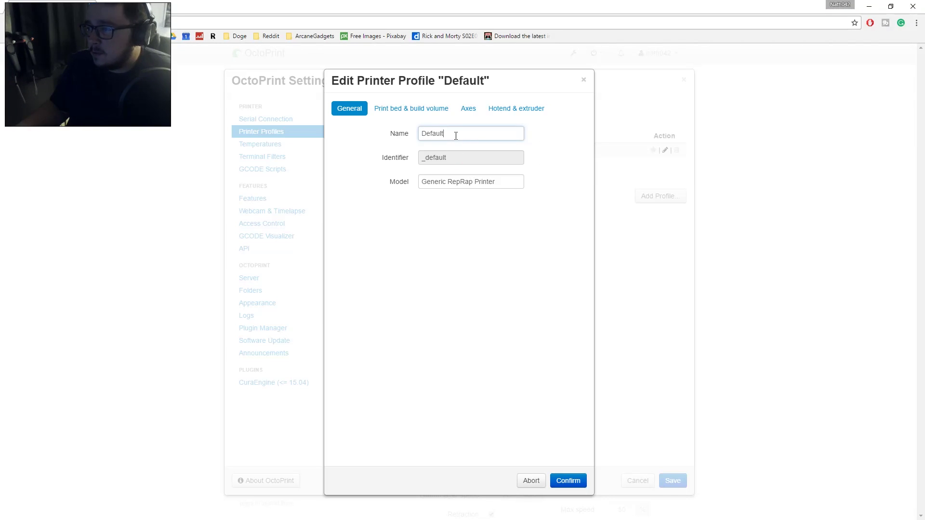
Step: Examine the Default profile's print bed and build volume, including the width and origin, and its axis speed settings
click(431, 111)
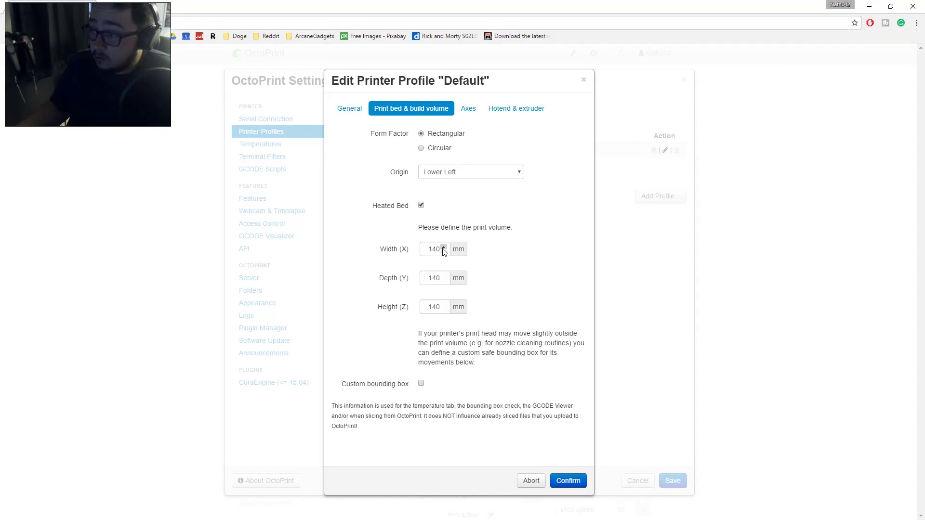
click(427, 250)
drag(427, 251, 448, 251)
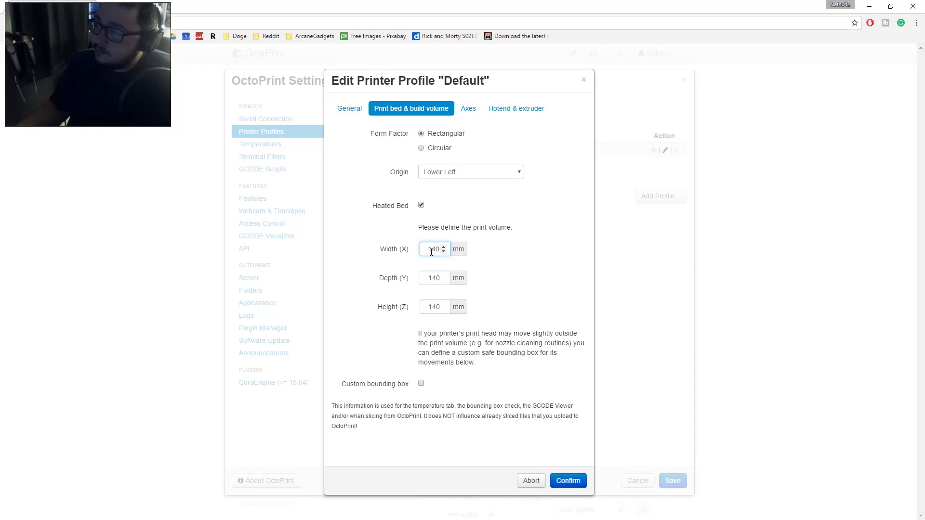
drag(427, 251, 434, 250)
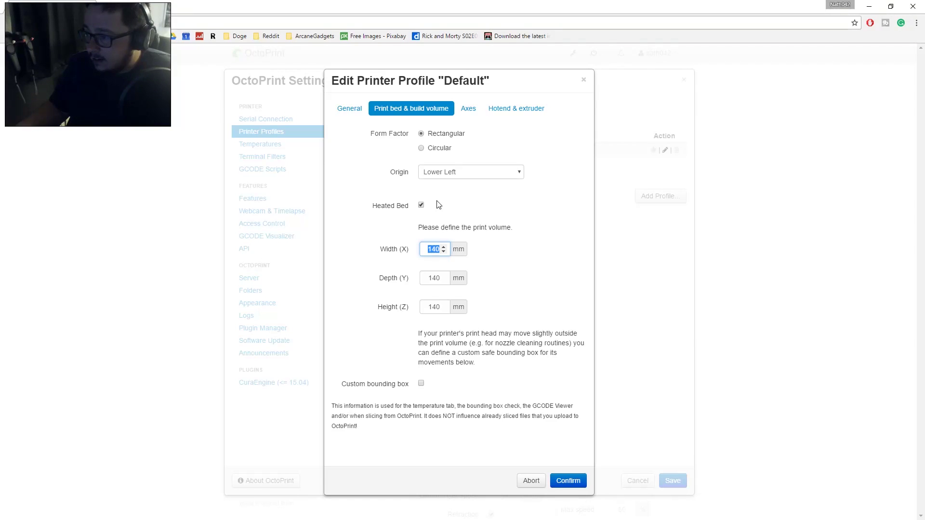
click(464, 179)
click(464, 182)
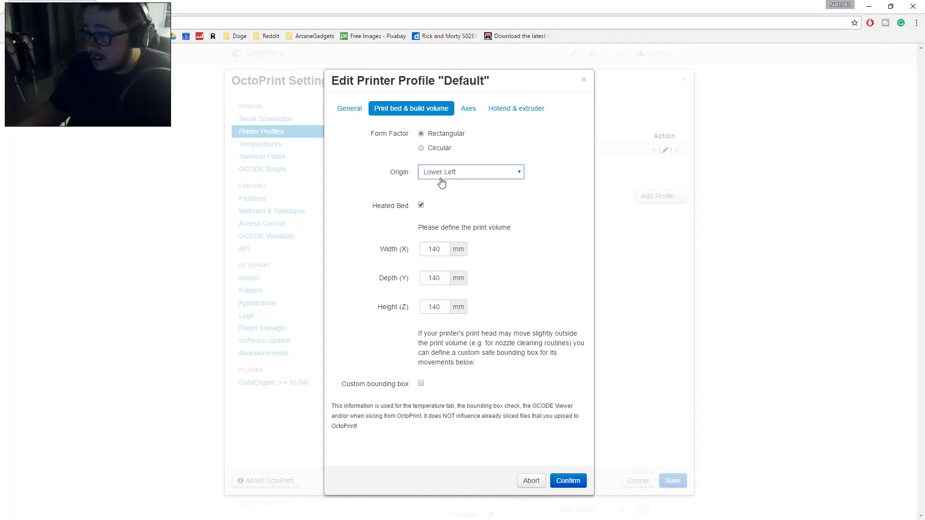
click(550, 205)
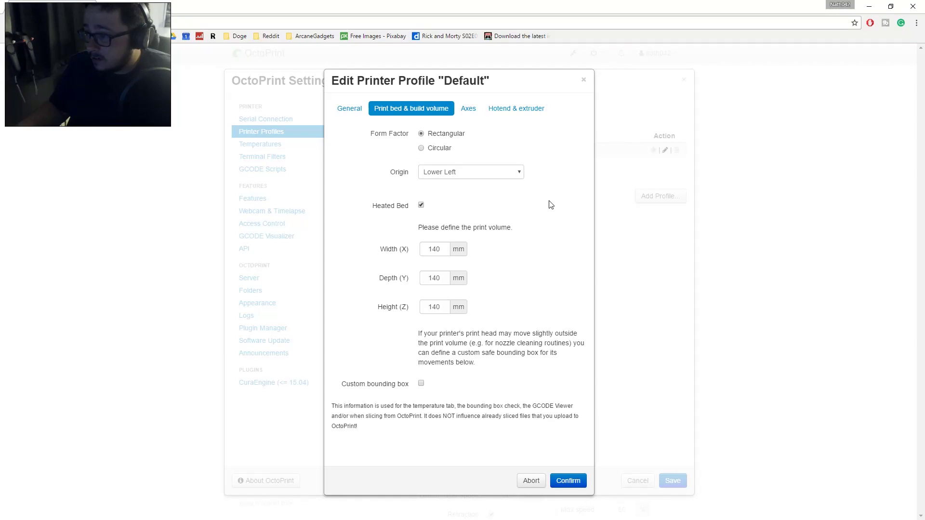
click(473, 111)
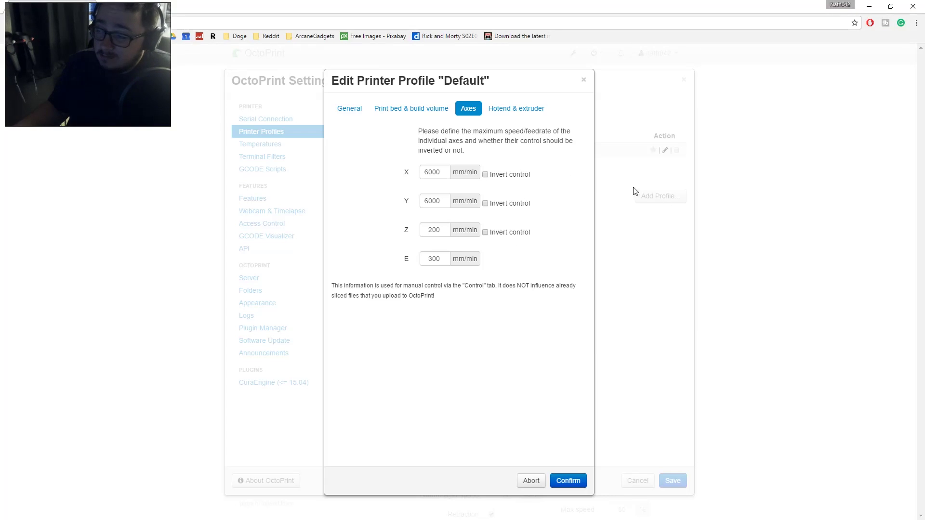
Step: Examine the Default profile's hotend and extruder settings, return to its axis settings, and confirm the profile
click(516, 110)
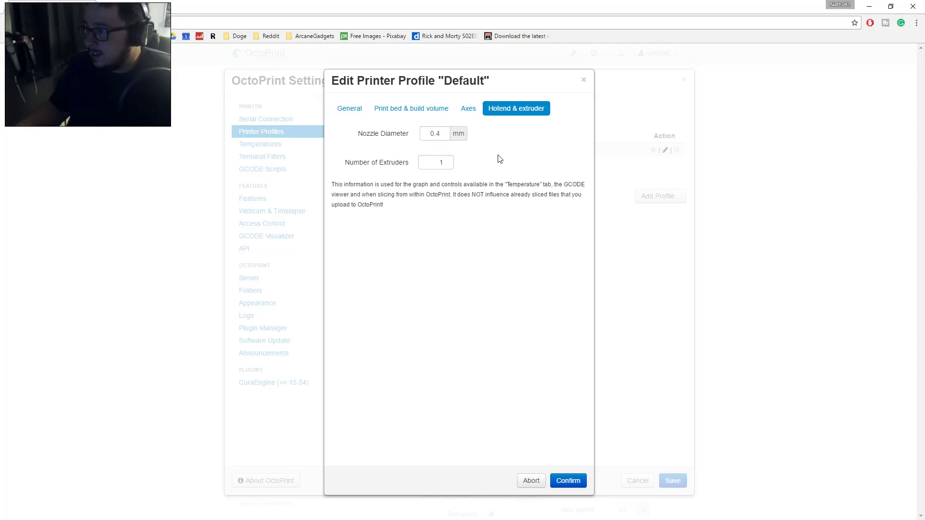
click(475, 111)
click(567, 480)
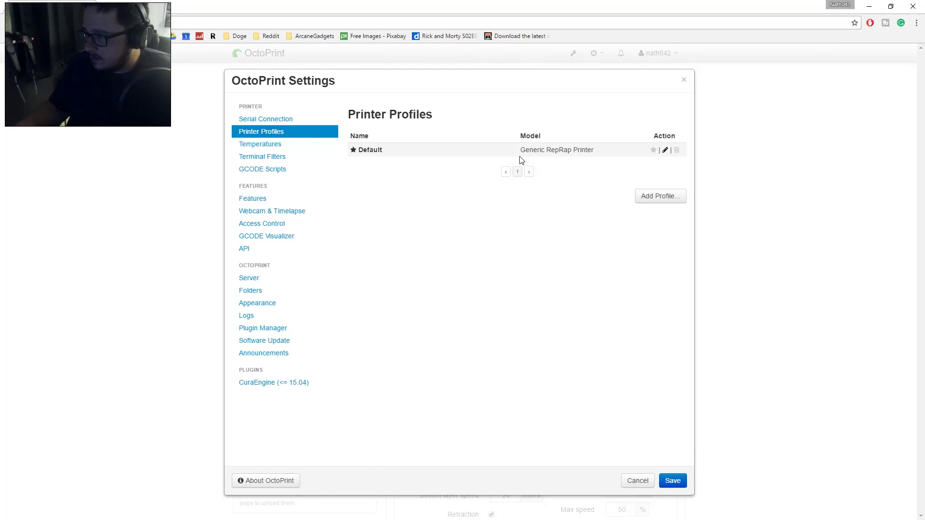
Step: Examine the temperature settings, including the graph cutoff and its restart note, and the ABS and PLA temperature presets
click(278, 147)
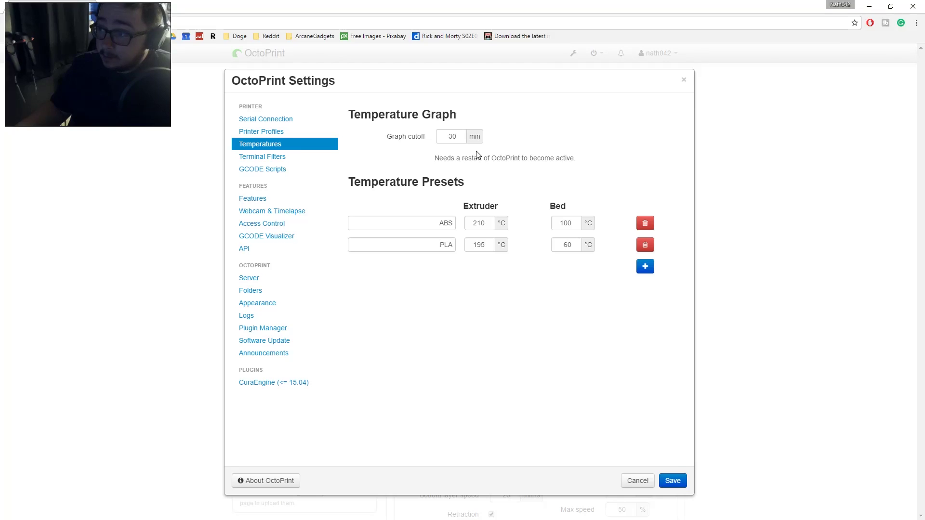
drag(447, 136, 480, 136)
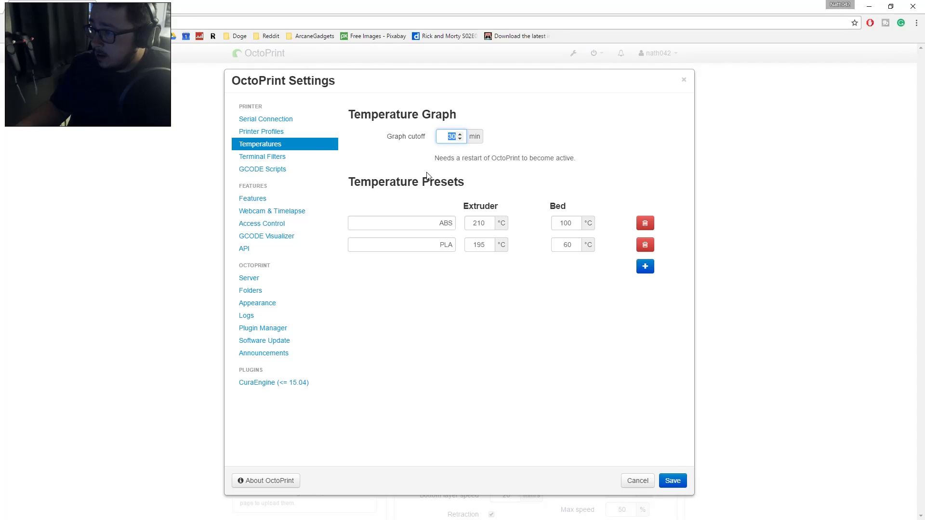
drag(464, 159, 529, 158)
click(539, 167)
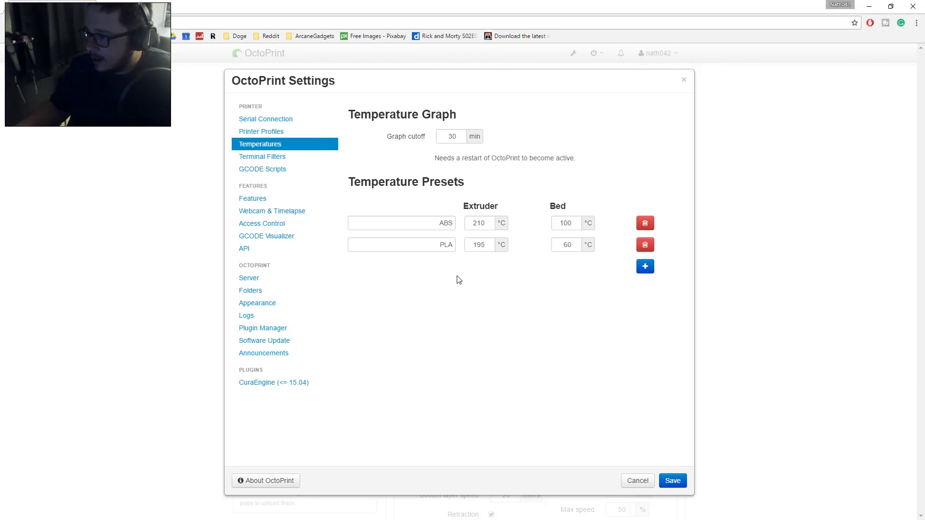
drag(394, 183, 445, 183)
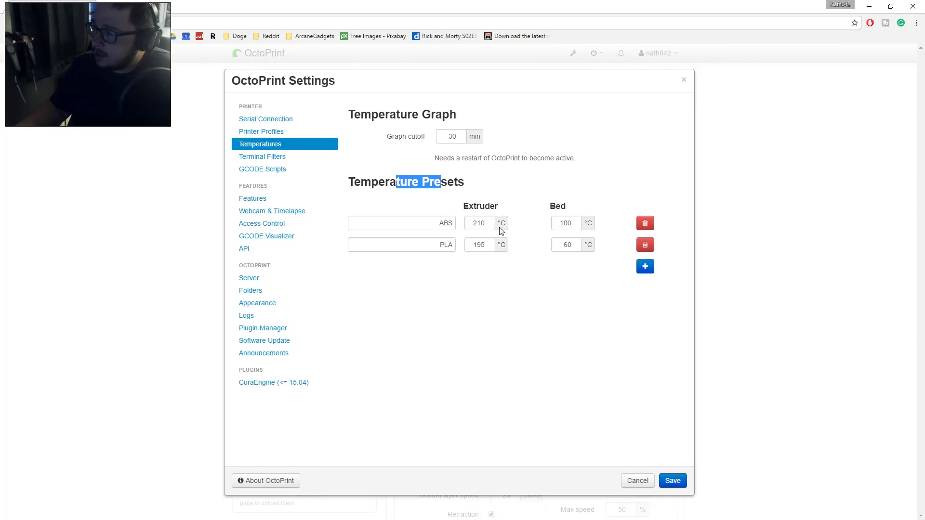
click(506, 305)
double_click(445, 223)
double_click(445, 245)
click(516, 287)
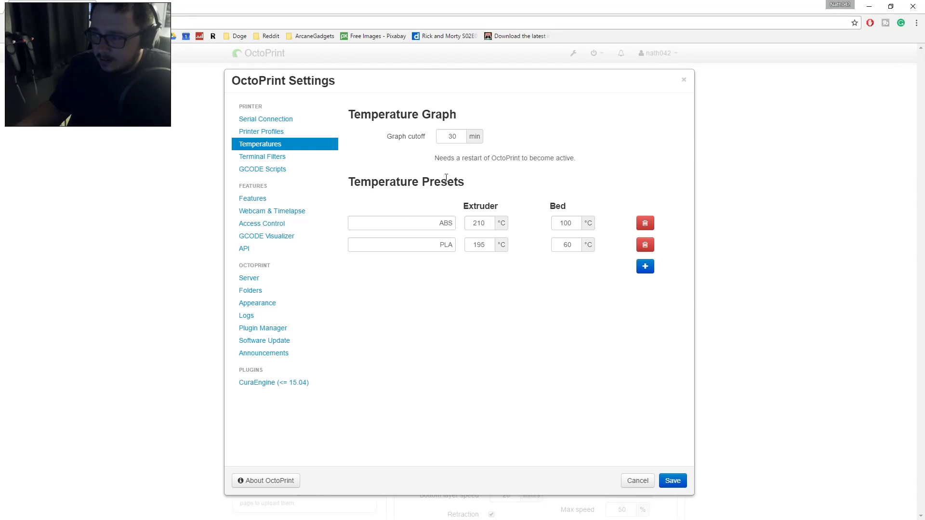
Step: Look at the terminal filters, revisiting the temperature presets briefly in between
click(260, 159)
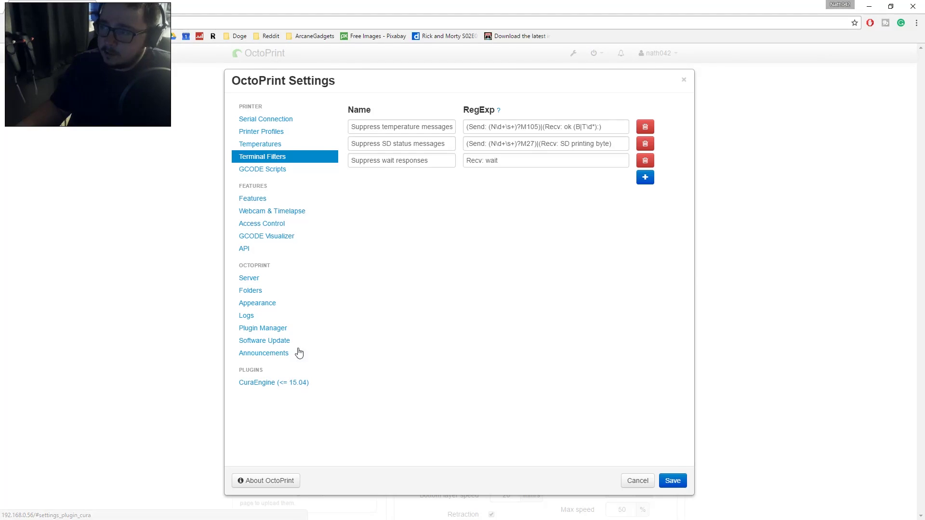
click(259, 144)
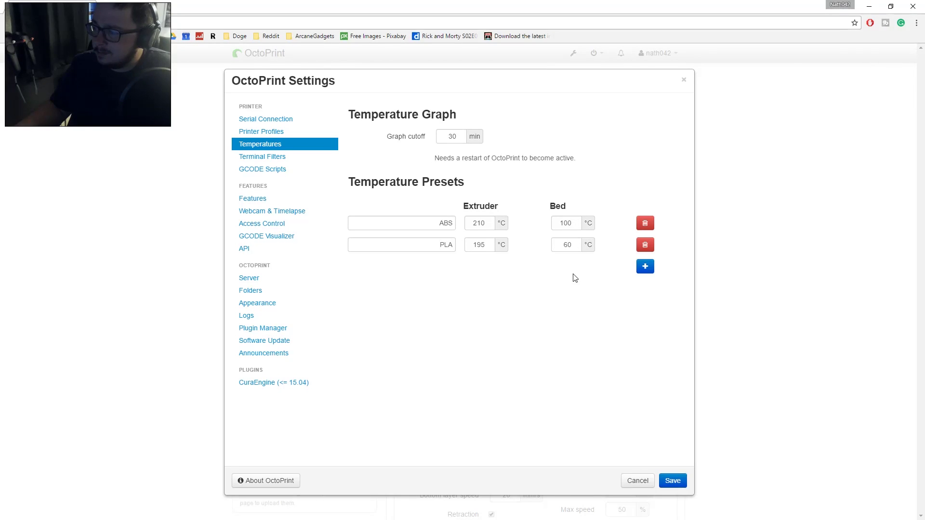
click(282, 161)
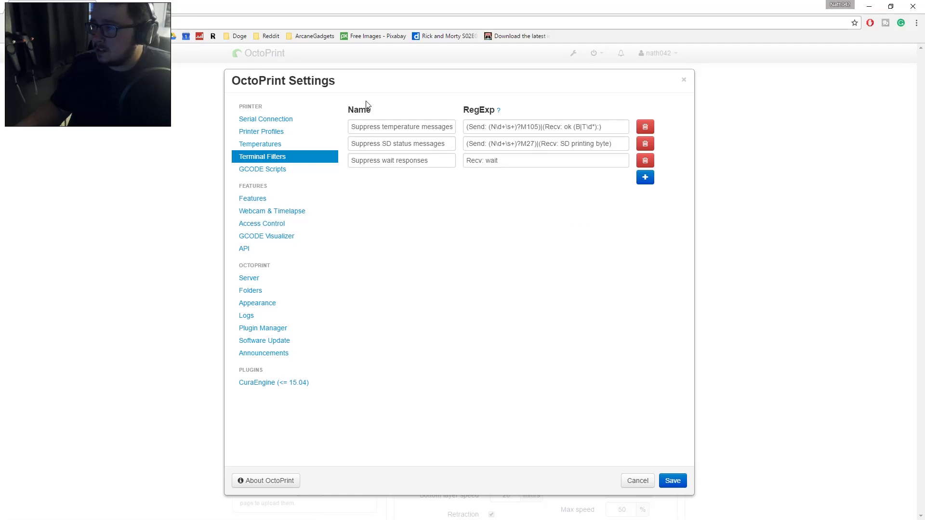
Step: Examine the GCODE scripts, especially the one that runs before a print job starts, and view the feature toggles
click(278, 173)
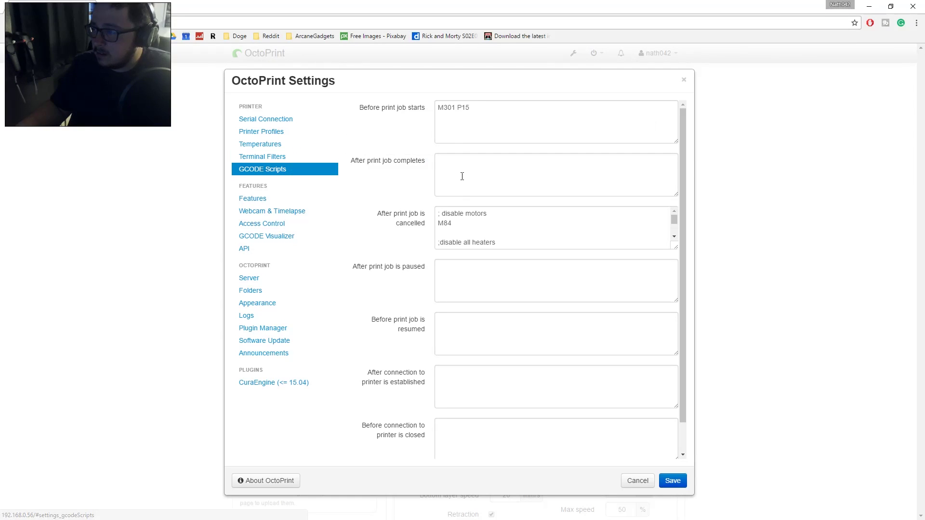
triple_click(491, 117)
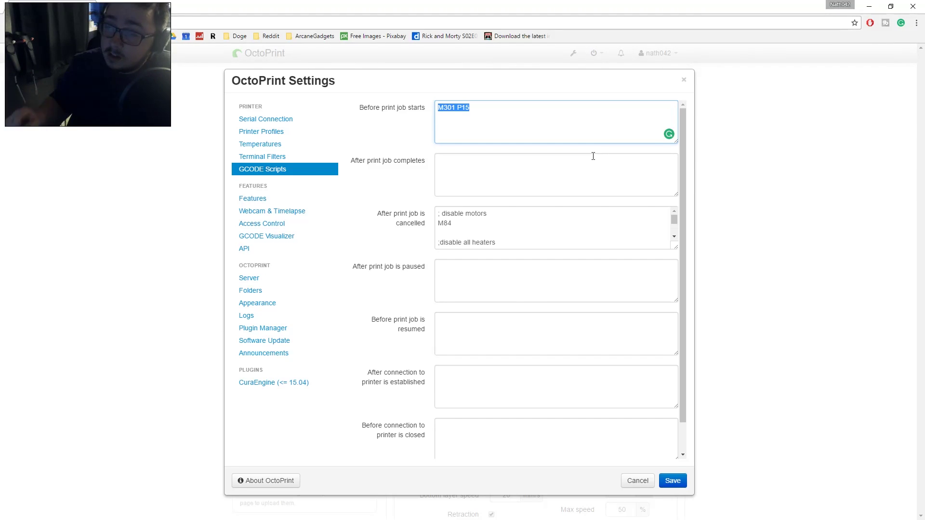
click(502, 106)
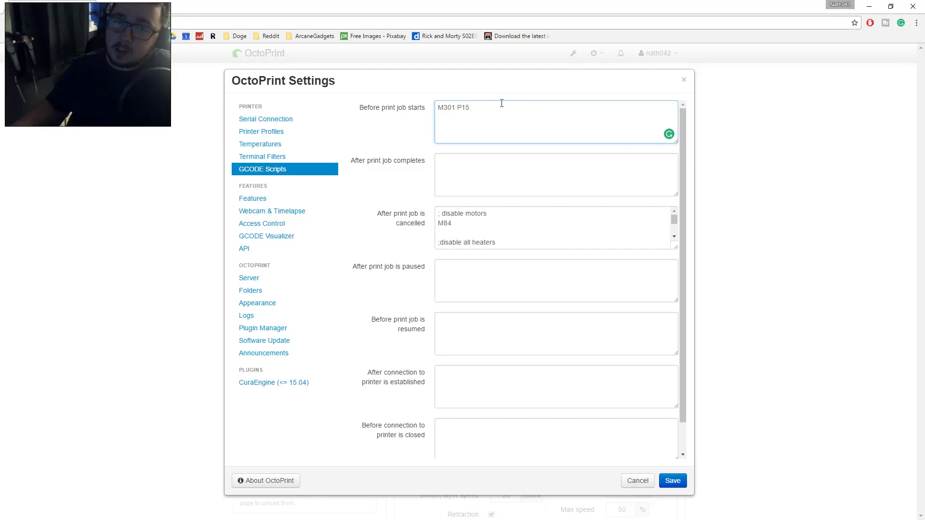
drag(484, 102, 389, 114)
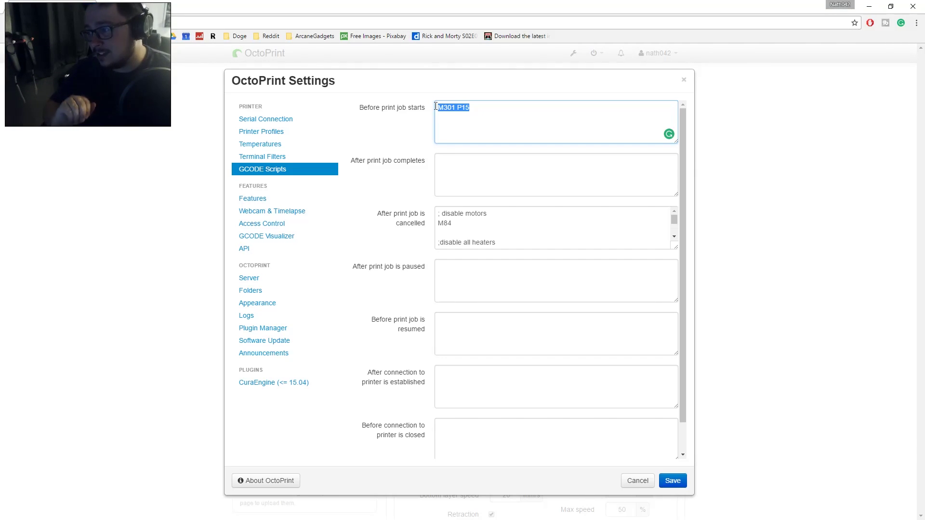
click(462, 127)
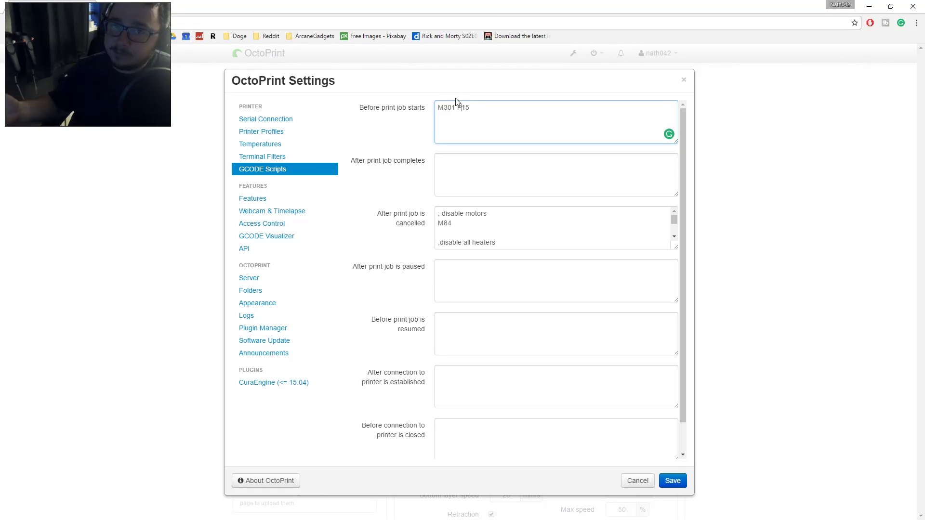
scroll(465, 213, down, 1)
scroll(466, 212, down, 2)
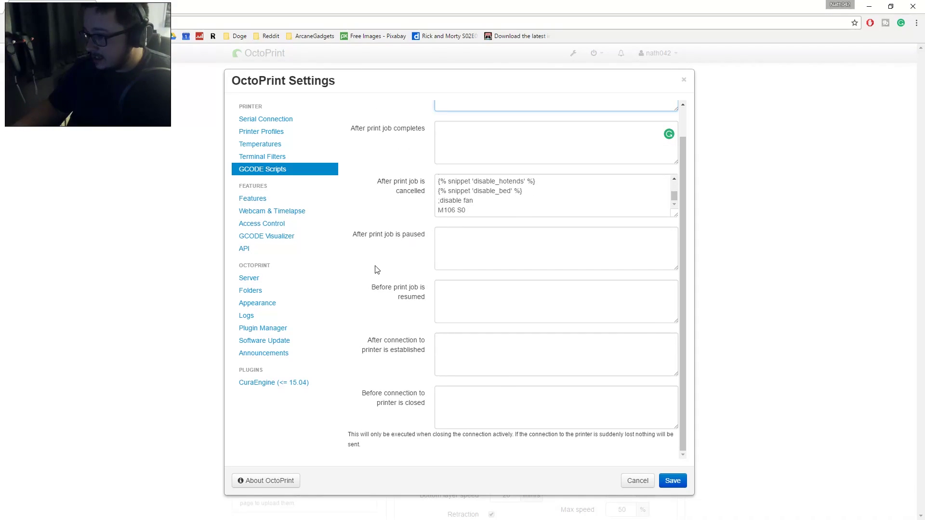
scroll(476, 390, up, 1)
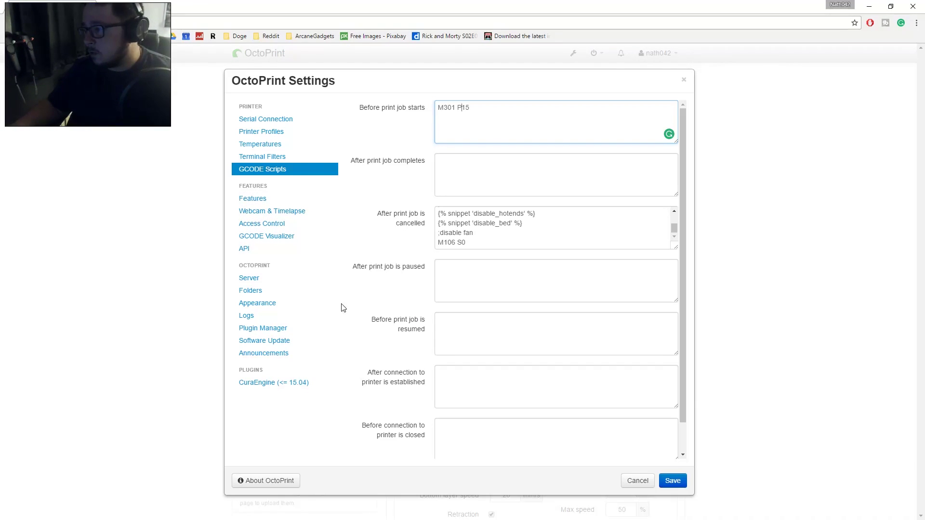
click(269, 201)
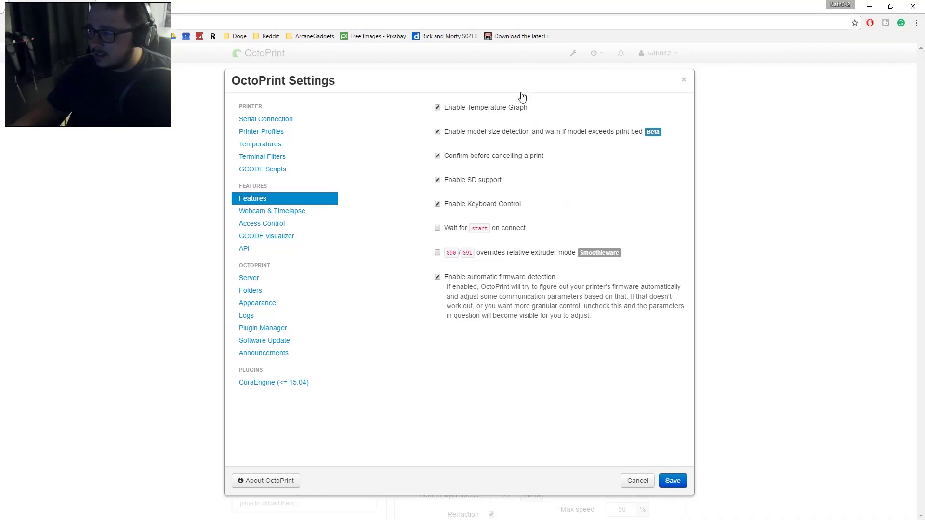
Step: Review the webcam and timelapse settings, including the advanced options, and disable the OctoPrint watermark in timelapse movies
click(273, 213)
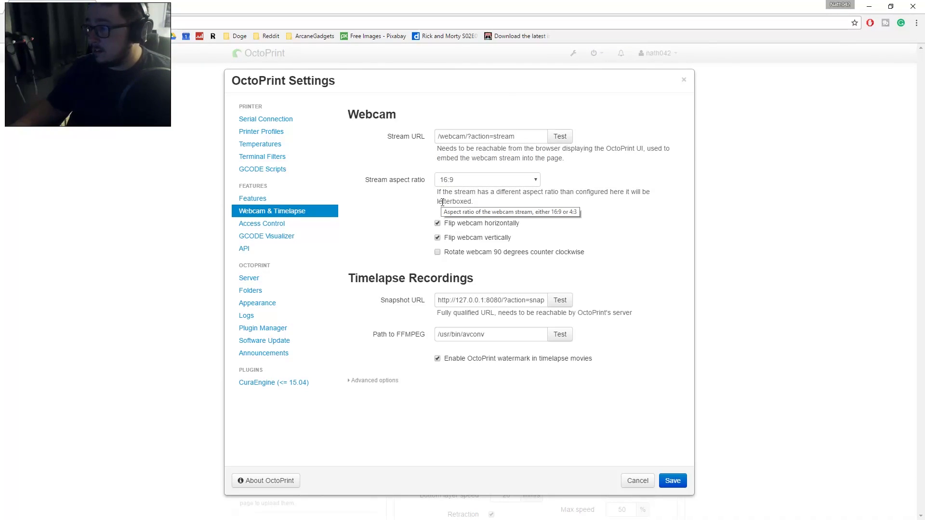
drag(459, 136, 511, 137)
click(498, 166)
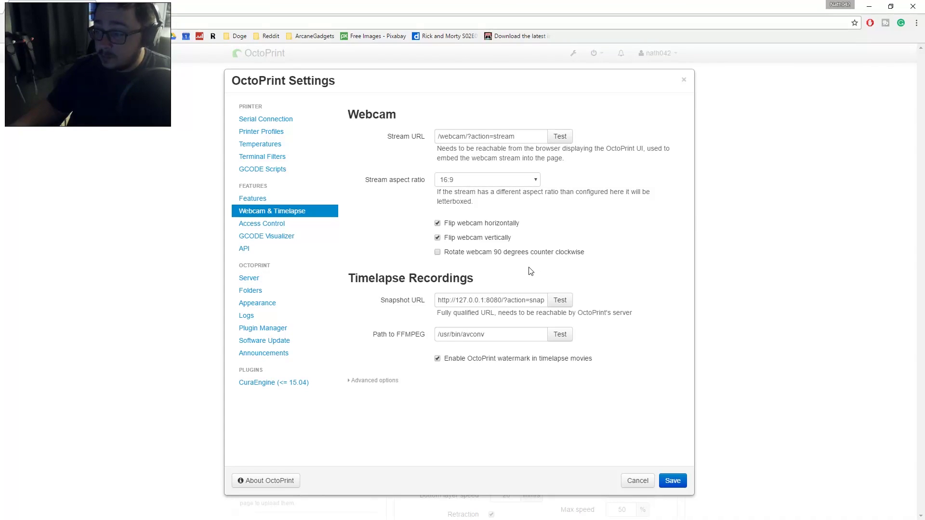
click(391, 379)
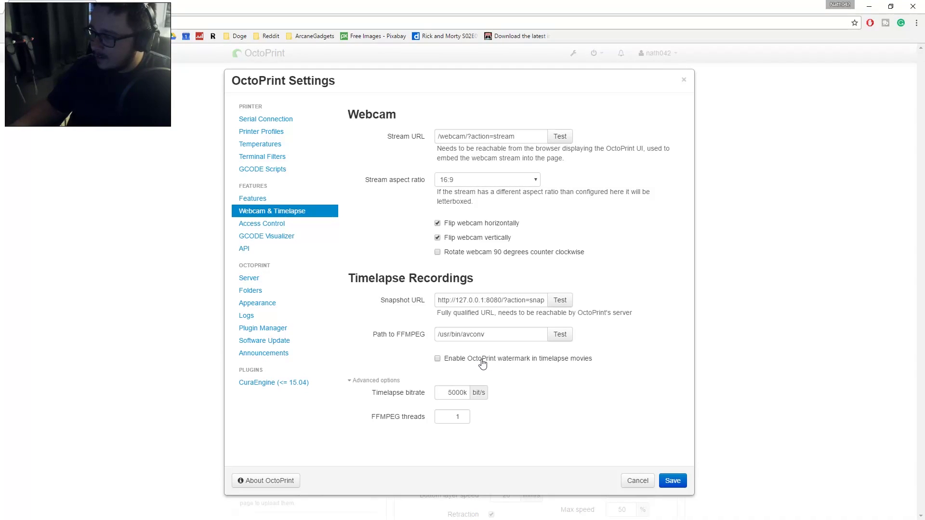
Step: Look through the access control, GCODE Visualizer, server command and folder settings
click(263, 225)
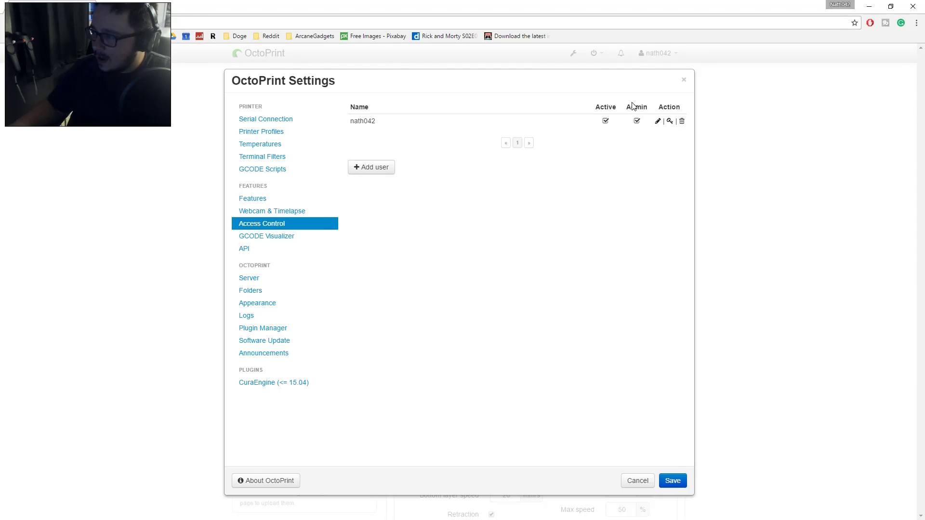
click(291, 241)
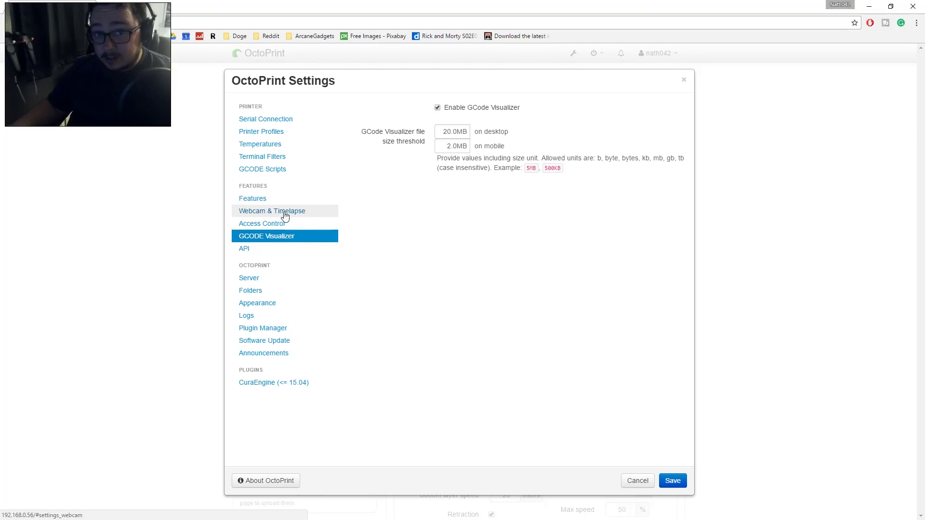
mouse_move(397, 172)
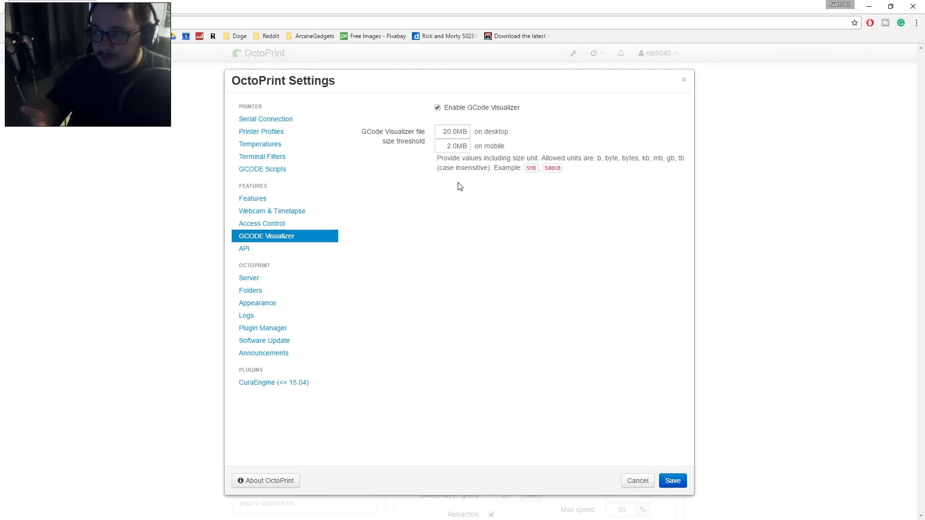
click(272, 284)
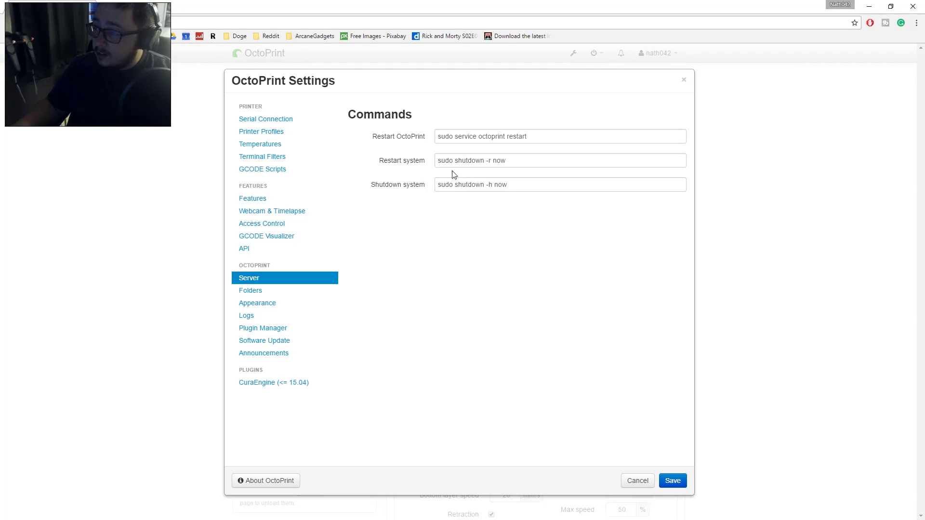
click(259, 293)
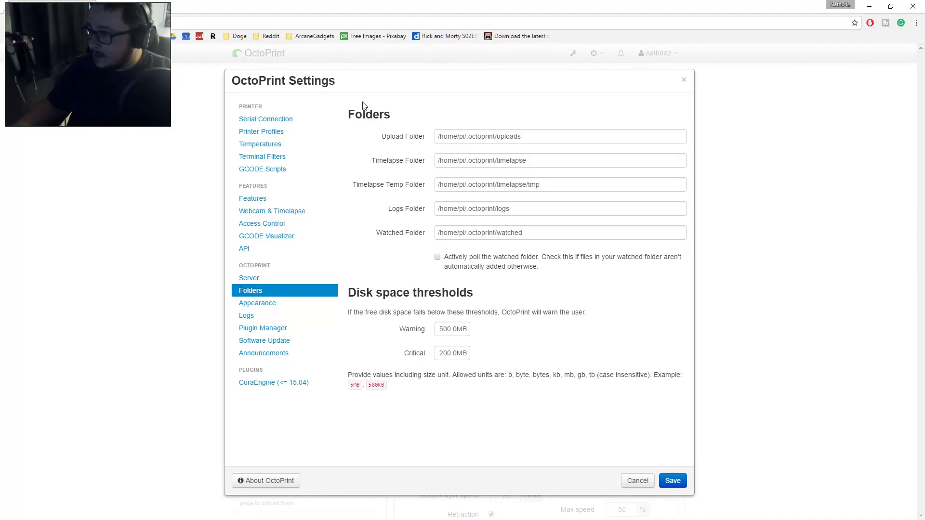
Step: Set the interface color to red in the appearance settings
click(260, 304)
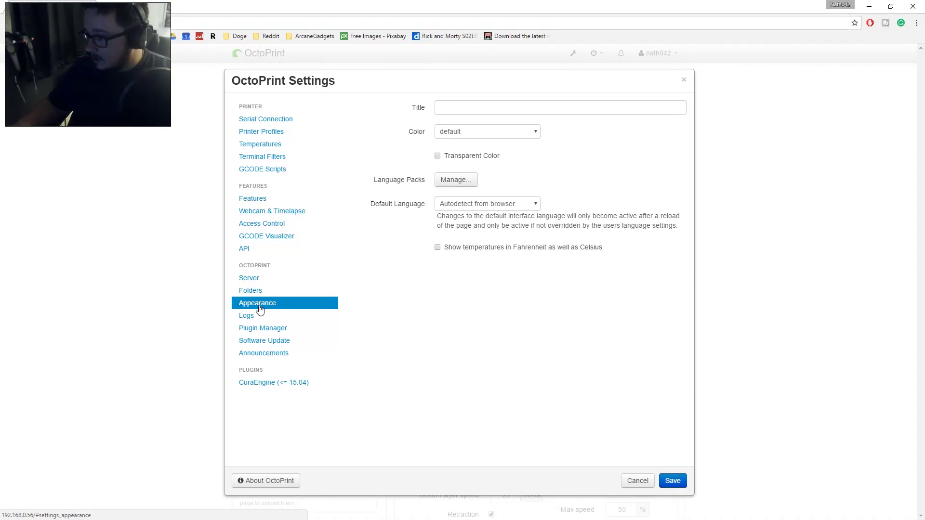
click(484, 107)
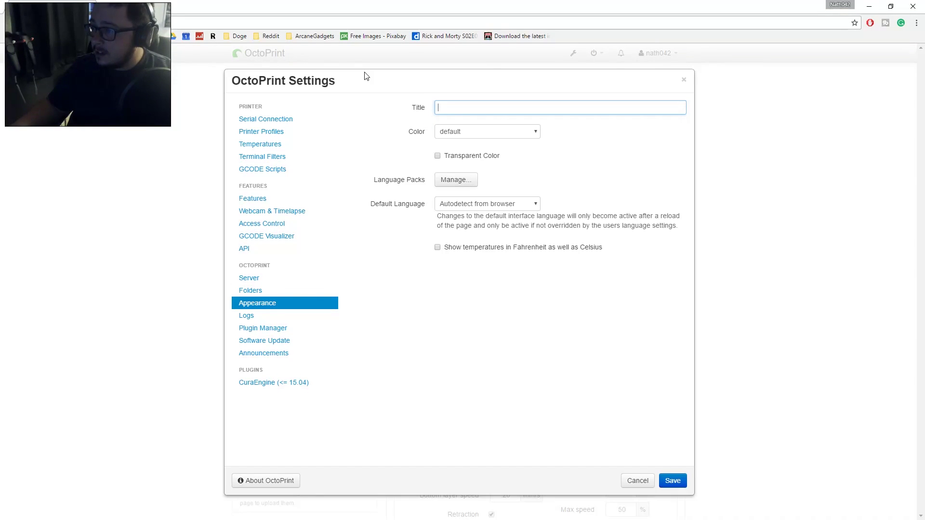
click(487, 132)
click(455, 150)
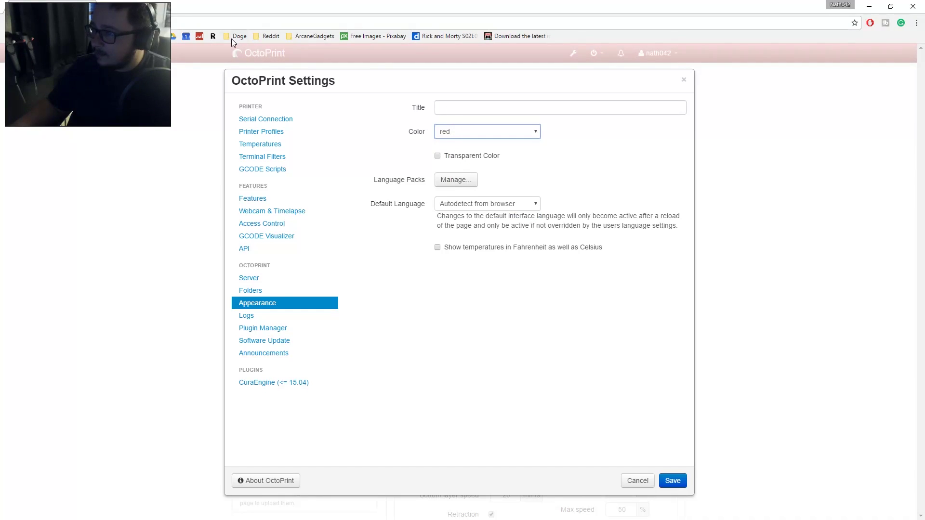
Step: Set the interface title to "Nath042s Octoprint" and save the settings
click(452, 109)
text(Nath0)
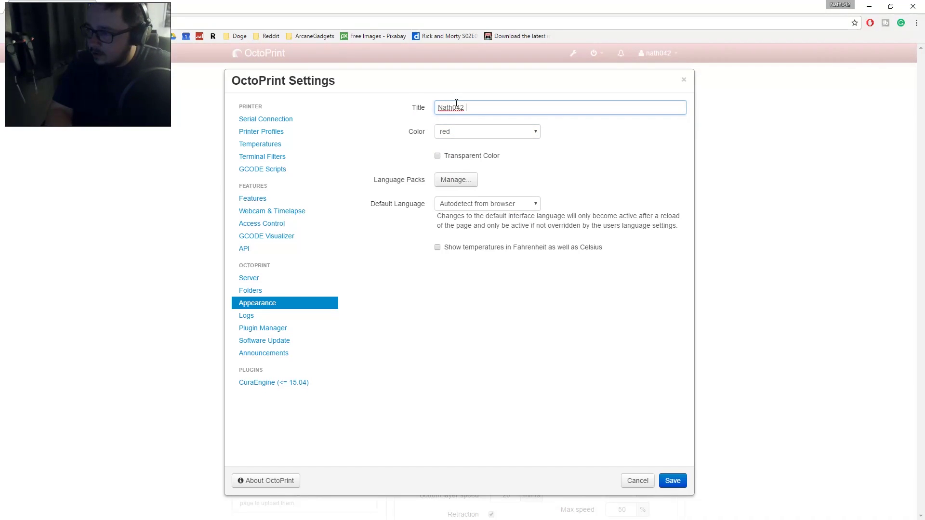
text(42s Octoprin)
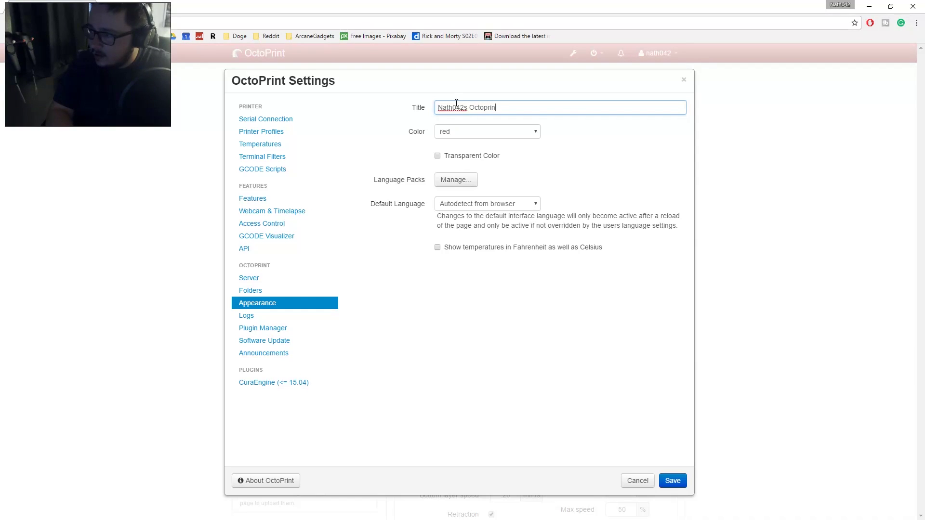
text(t)
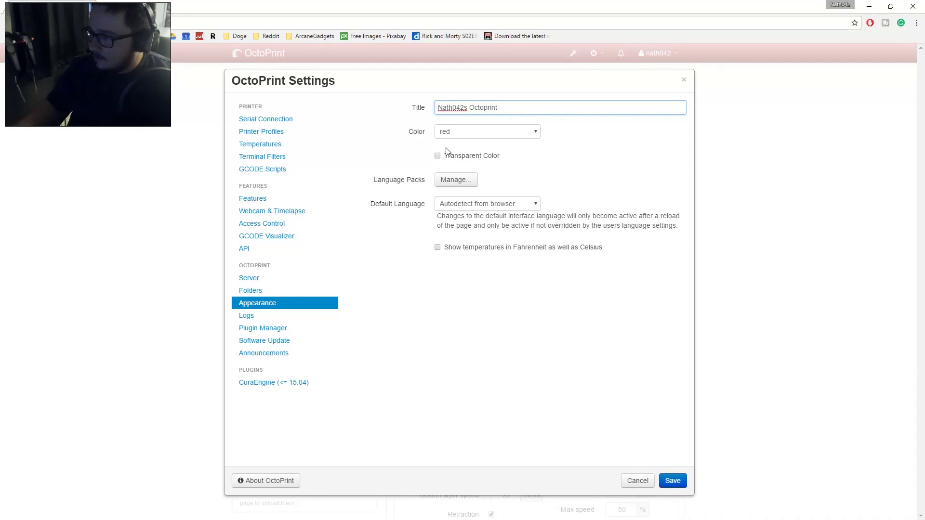
click(675, 480)
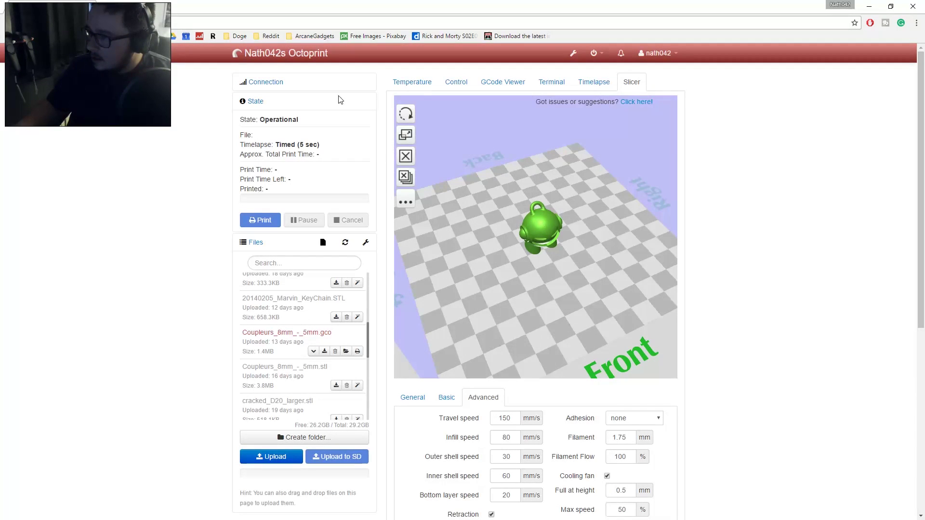
Step: Reopen the OctoPrint settings and view the list of log files
click(576, 55)
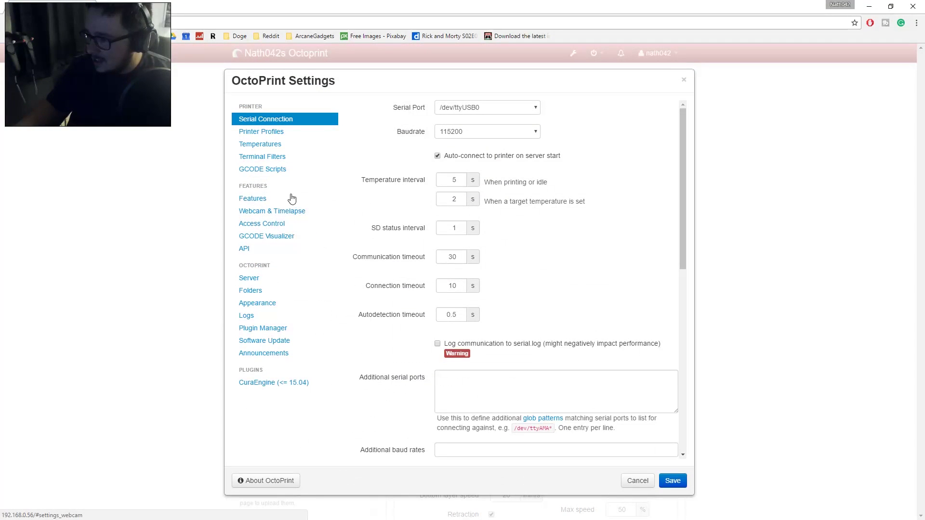
click(260, 316)
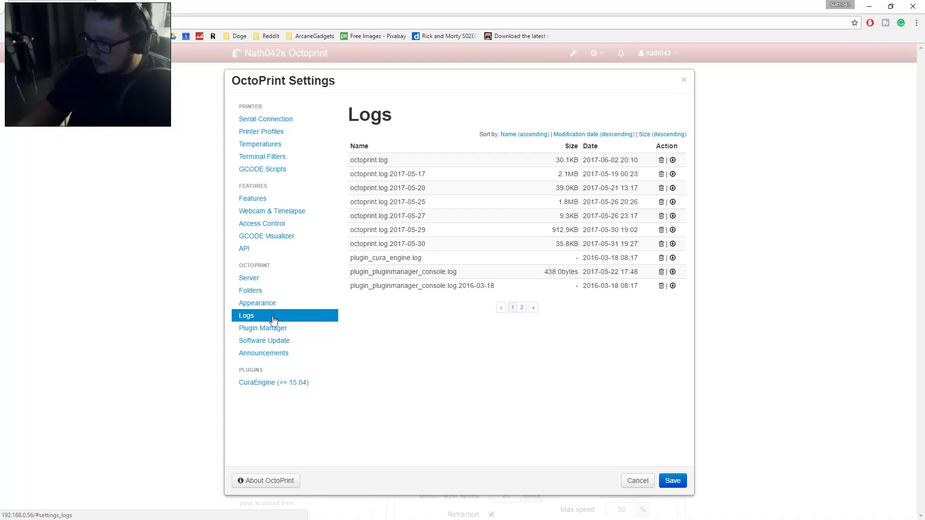
Step: Revisit the appearance settings and the list of log files in the OctoPrint settings
click(277, 330)
click(264, 303)
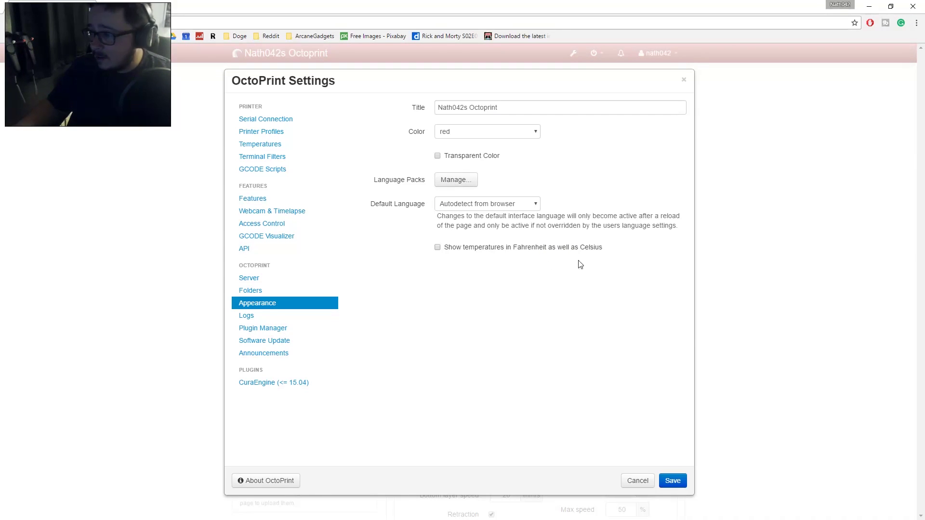
click(246, 319)
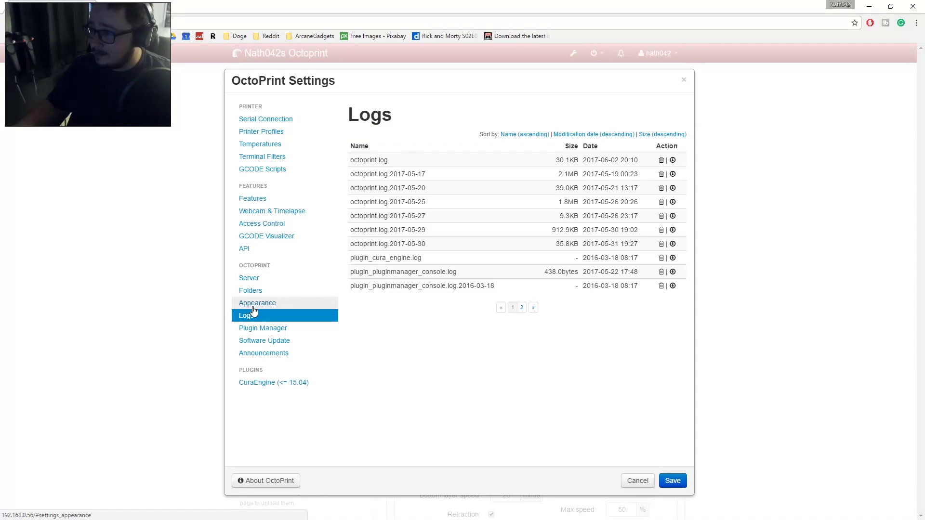
Step: Browse the plugins available for installation from the Plugin Repository in the plugin manager and close the list
click(269, 330)
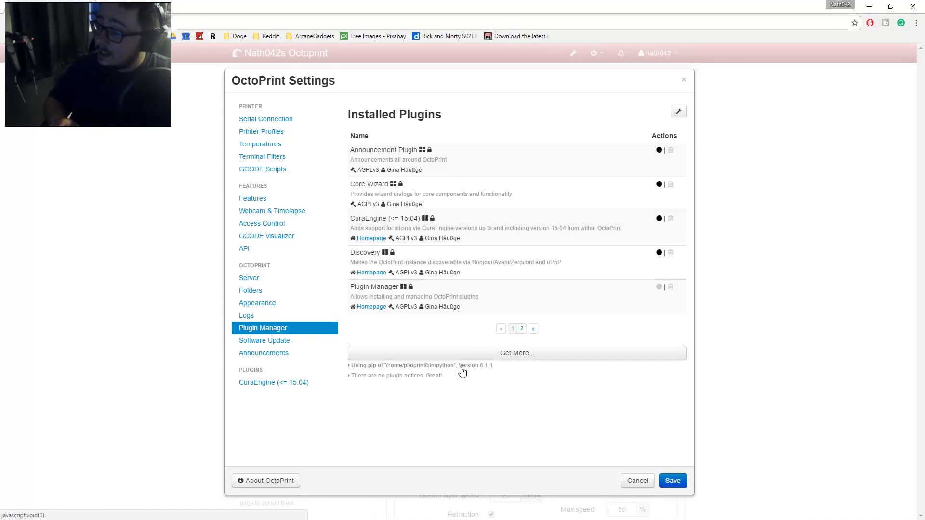
click(423, 354)
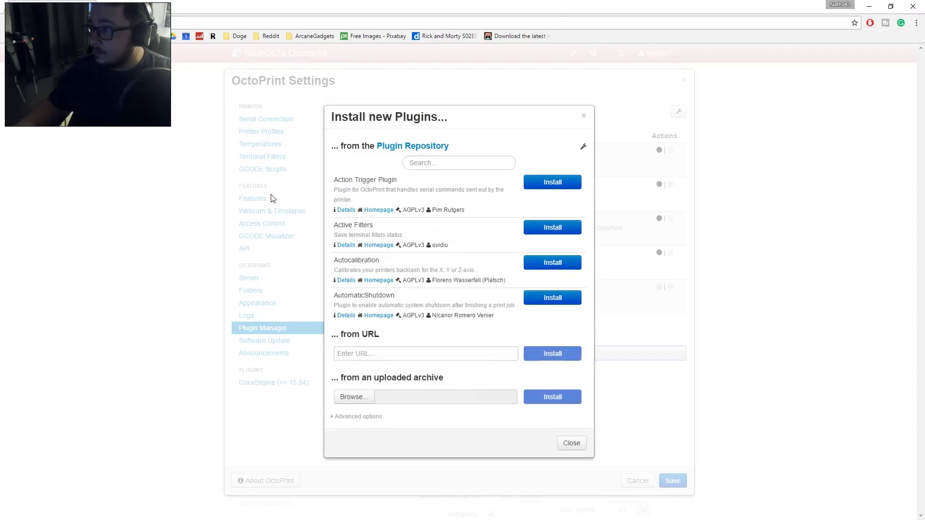
click(454, 166)
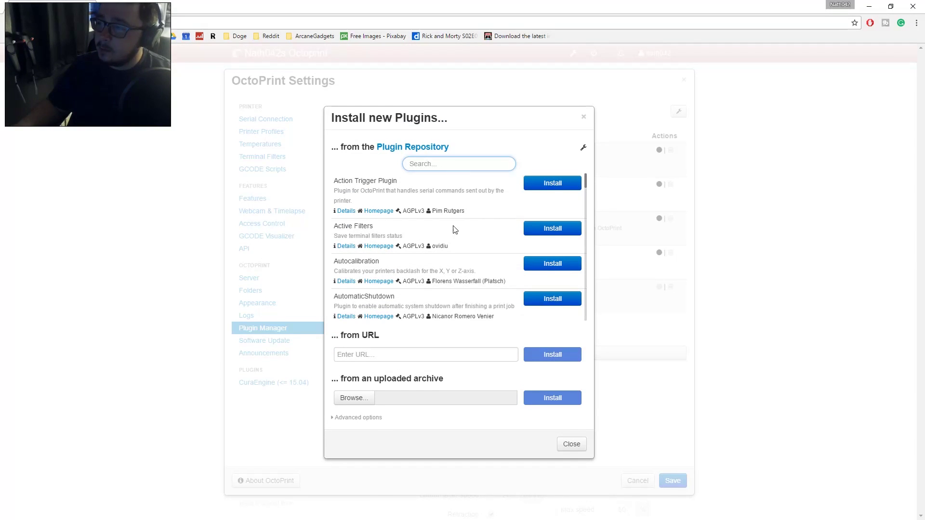
scroll(462, 289, down, 5)
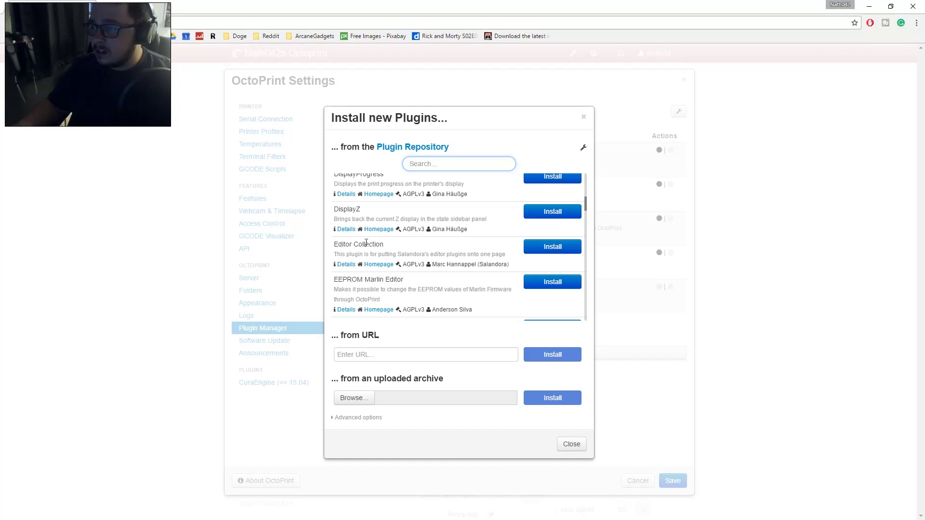
scroll(419, 259, down, 8)
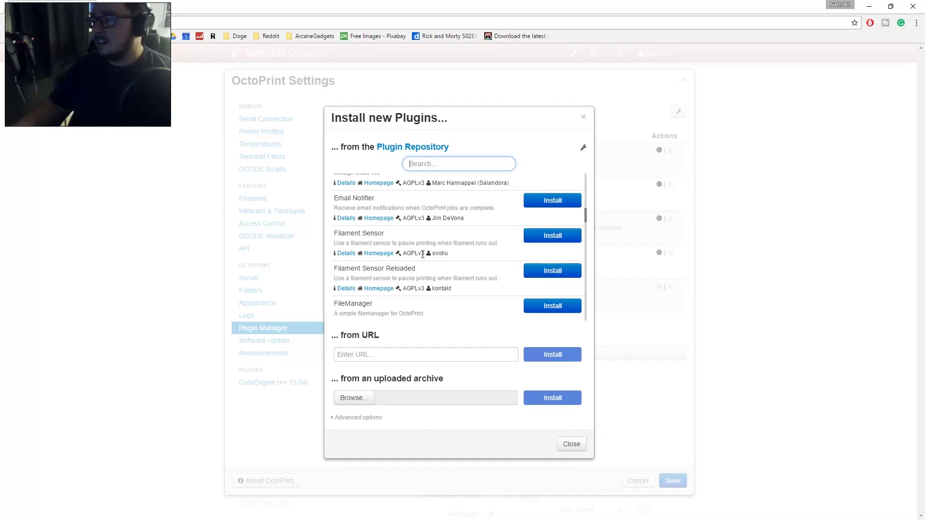
scroll(419, 258, down, 6)
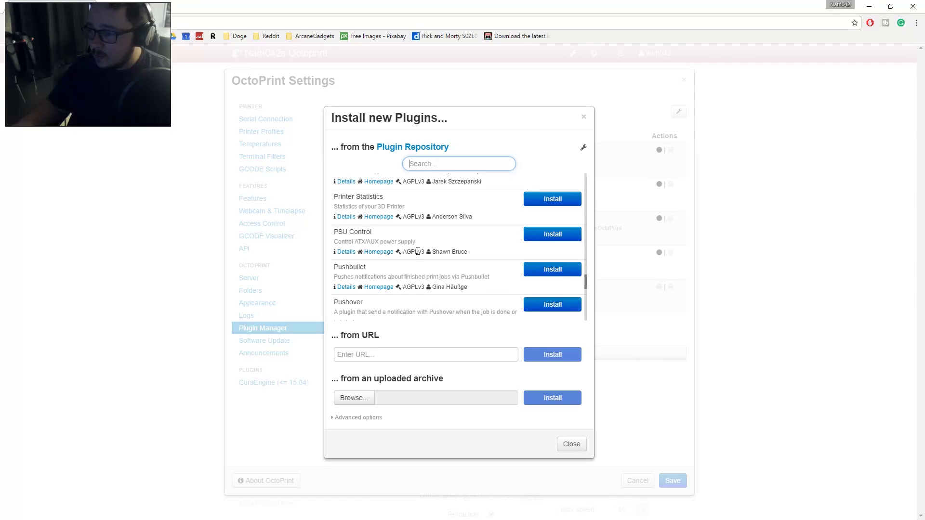
scroll(458, 243, down, 4)
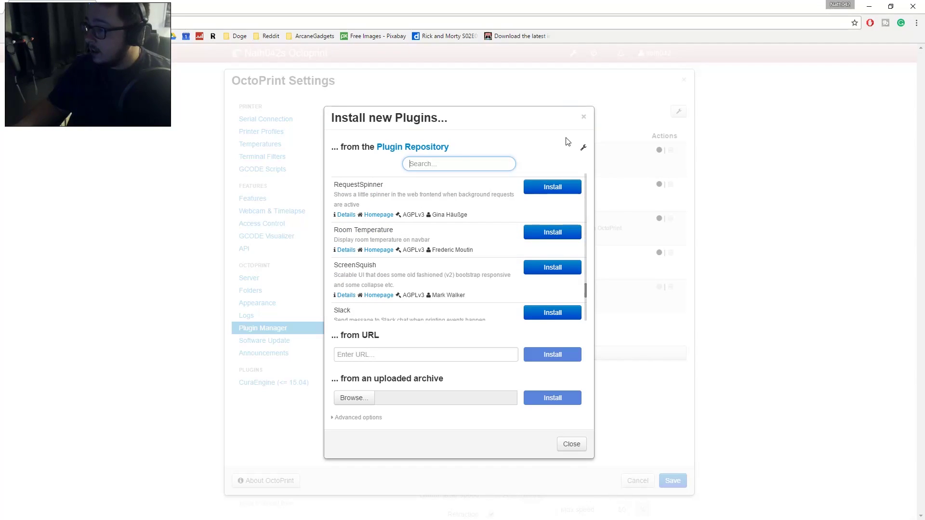
click(588, 116)
click(585, 118)
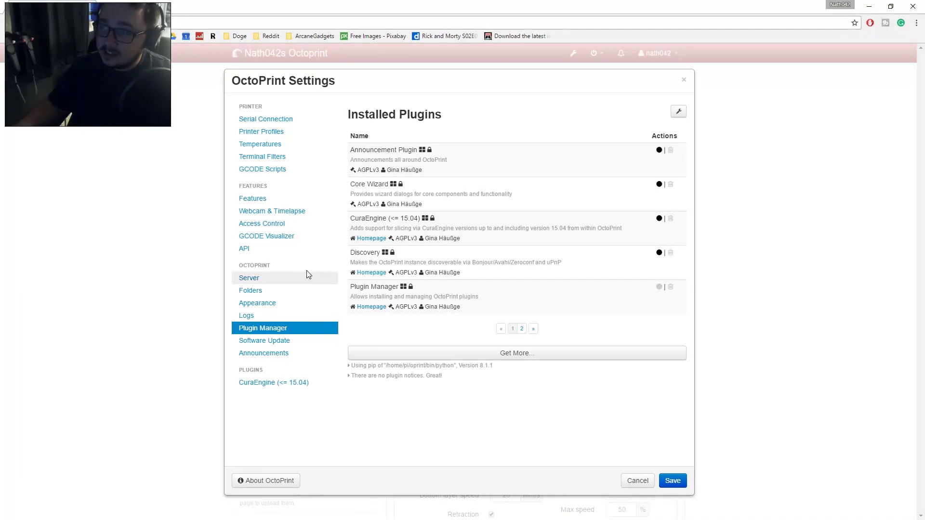
Step: Look through the software update, announcements and CuraEngine (<= 15.04) plugin settings
click(270, 342)
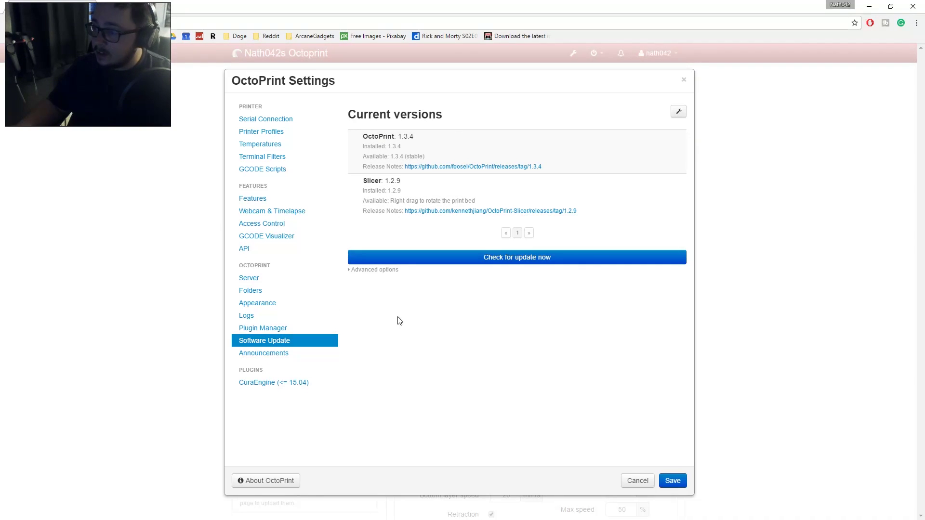
click(267, 329)
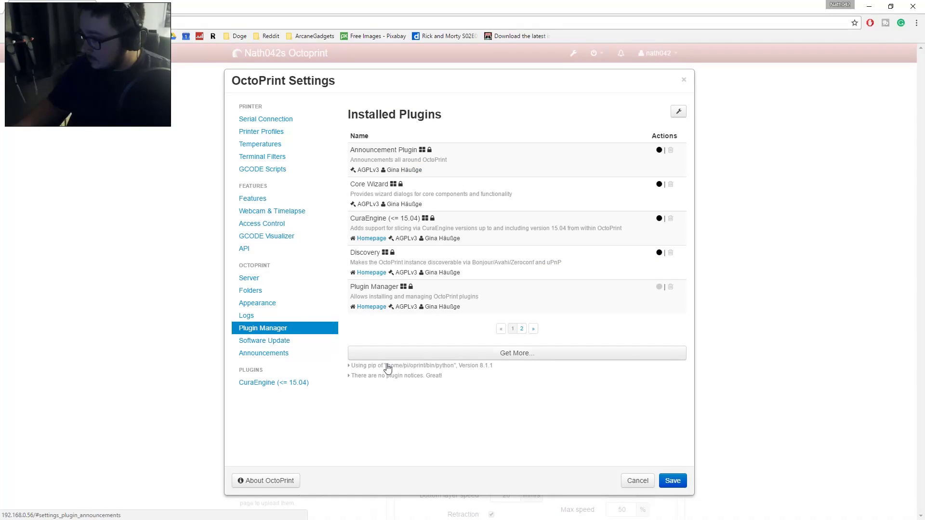
click(278, 341)
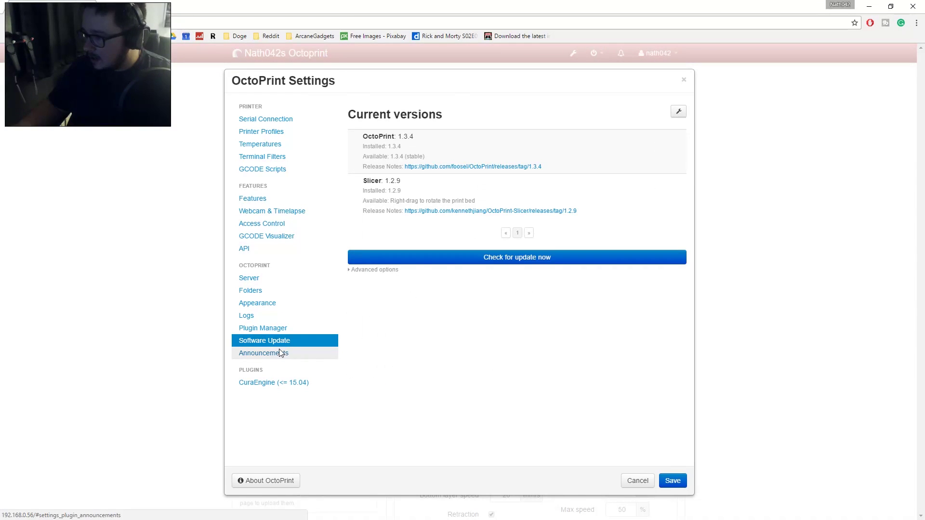
click(279, 353)
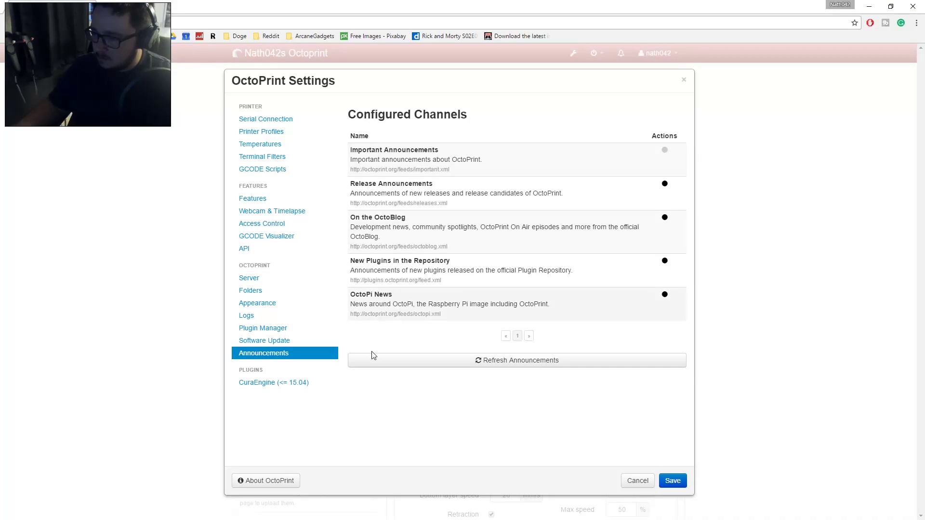
click(242, 385)
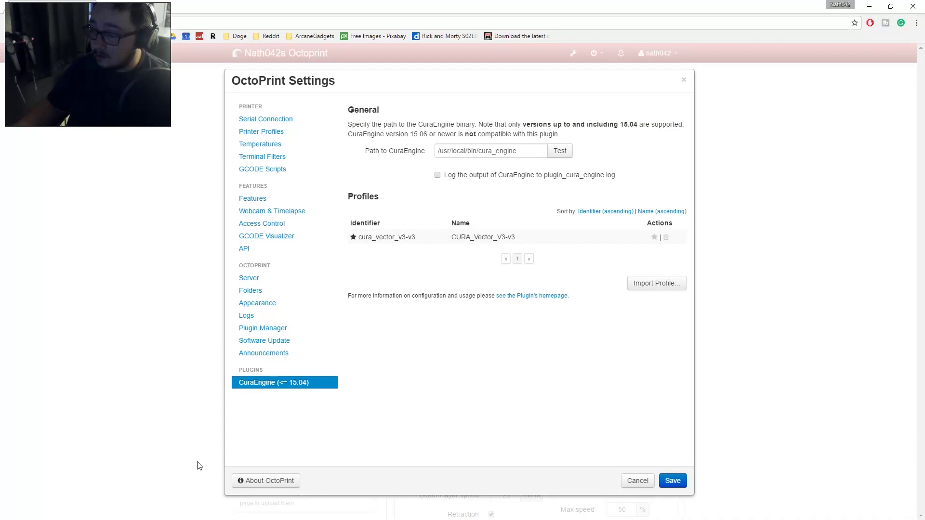
Step: View the About OctoPrint information, close it and leave the settings without saving
click(255, 482)
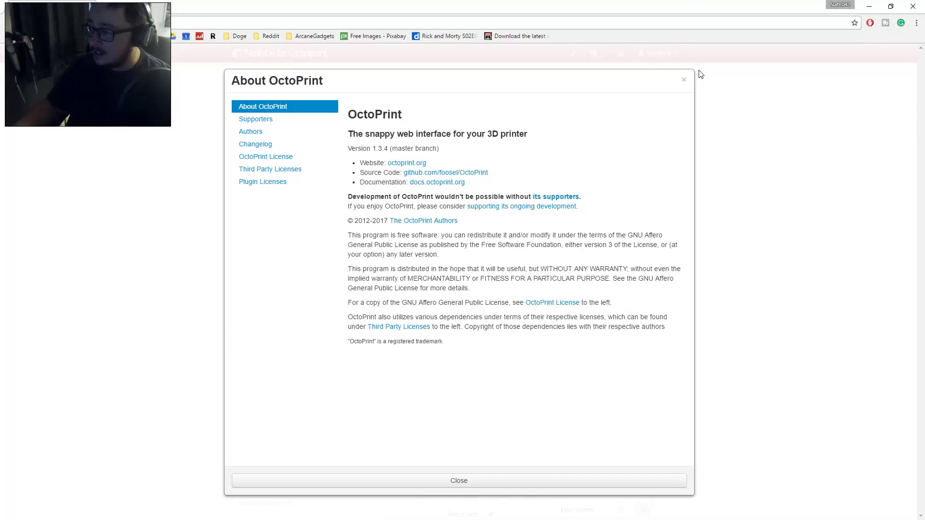
click(684, 80)
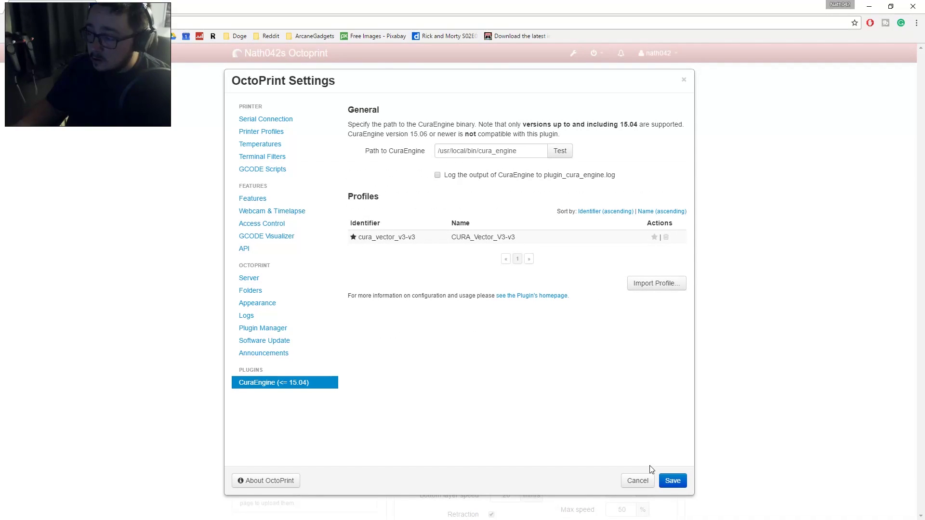
click(684, 80)
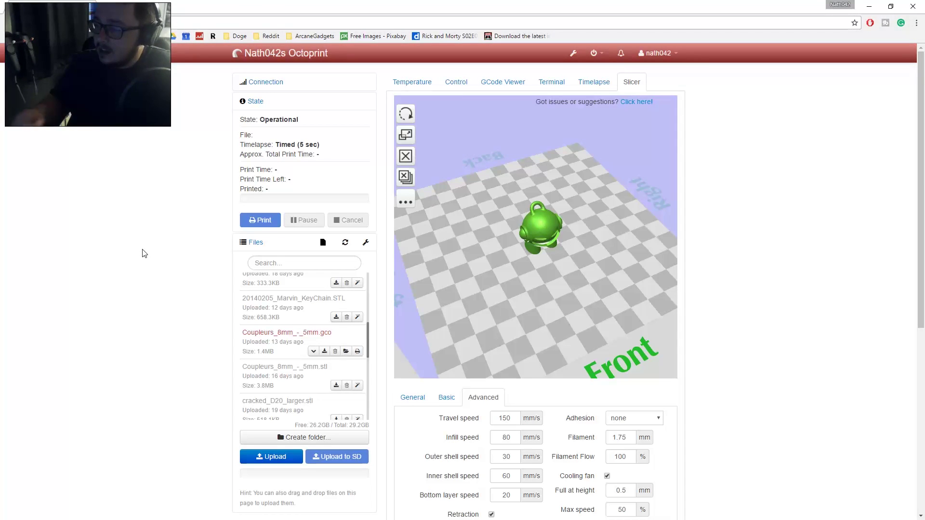
scroll(159, 277, down, 2)
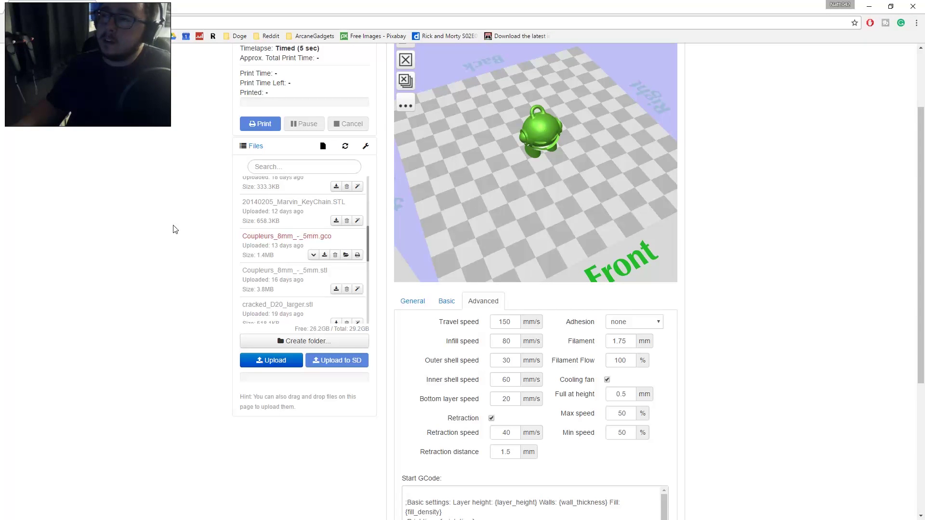
scroll(159, 236, up, 2)
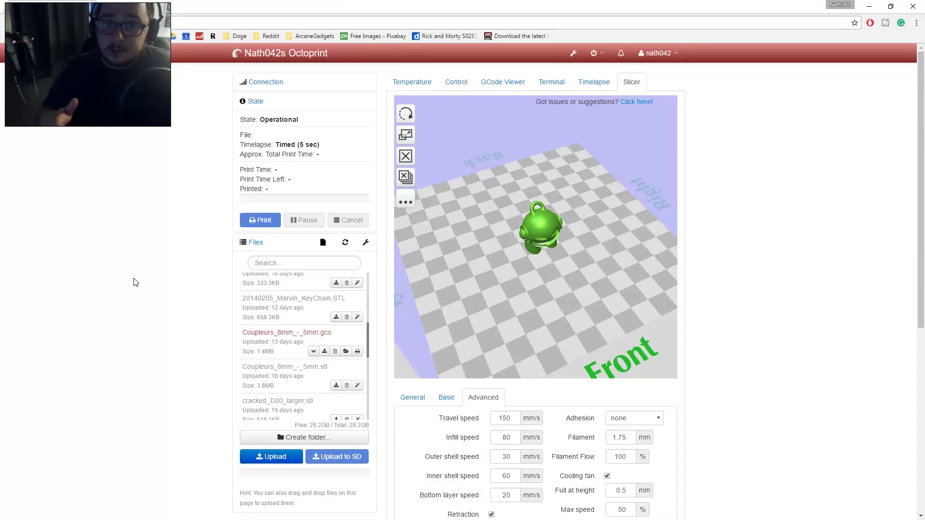